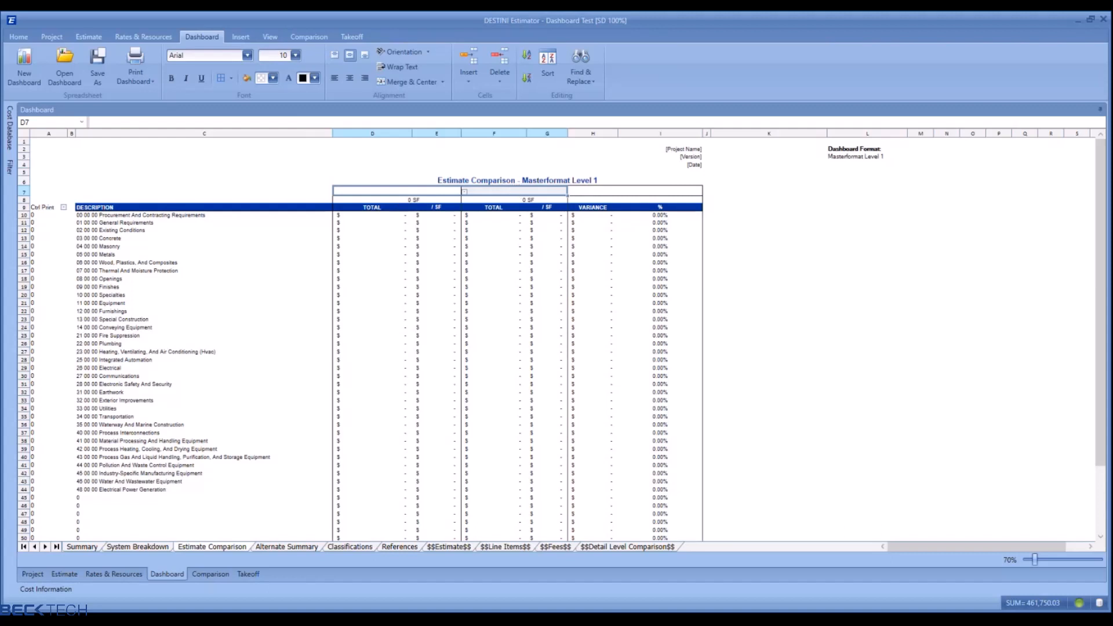
- Find the Dashboard Test estimate and add its SD 50% version to the comparison
click(312, 39)
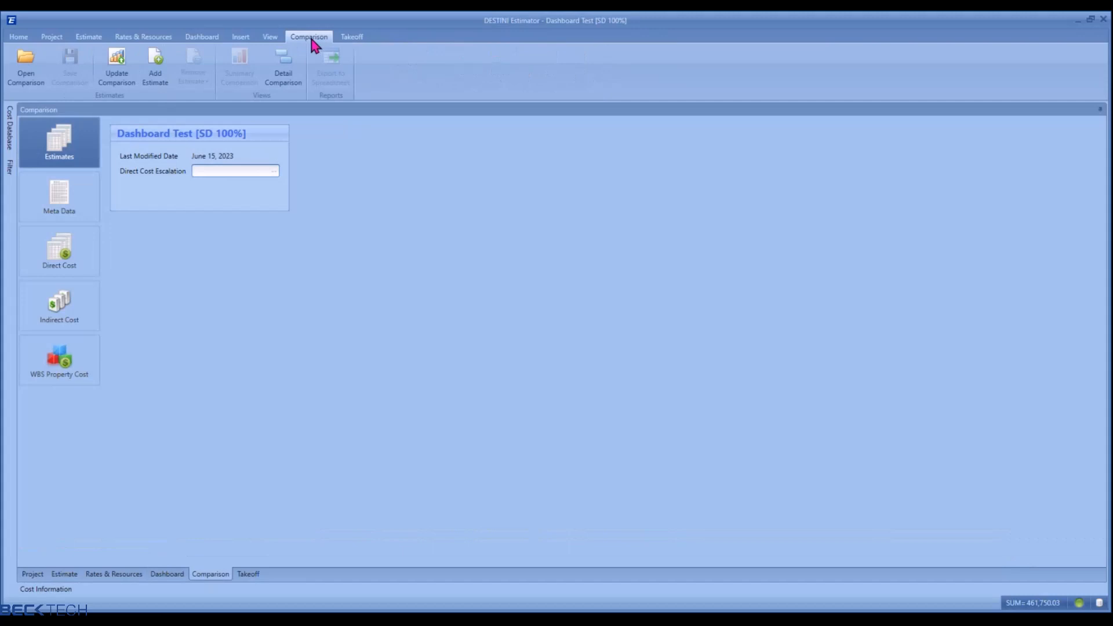
click(158, 64)
click(191, 54)
text(dashboard test)
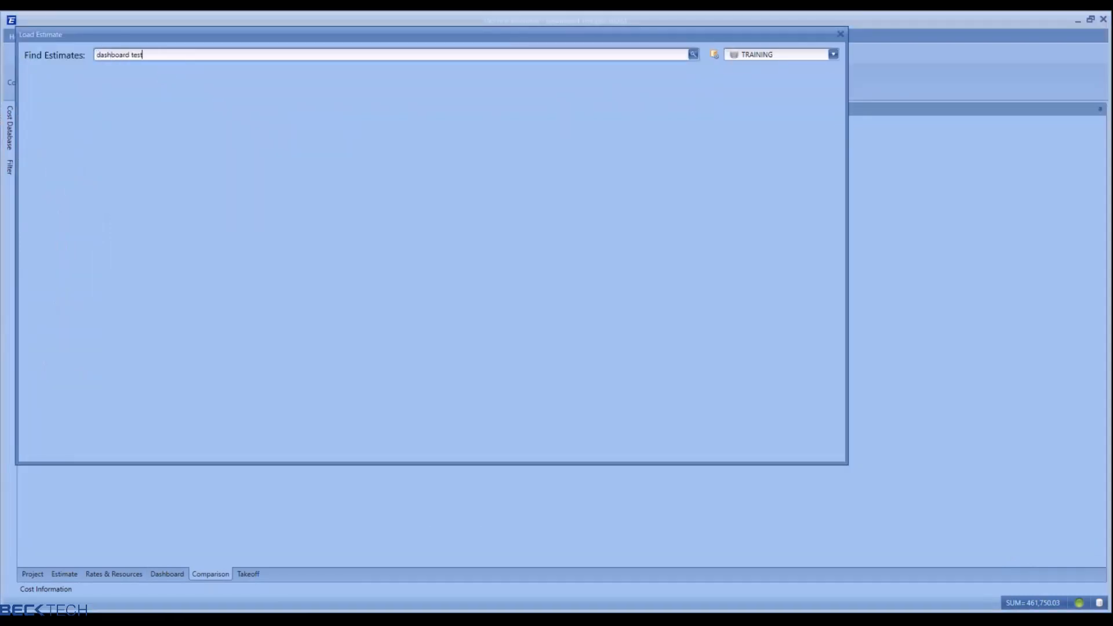
key(Return)
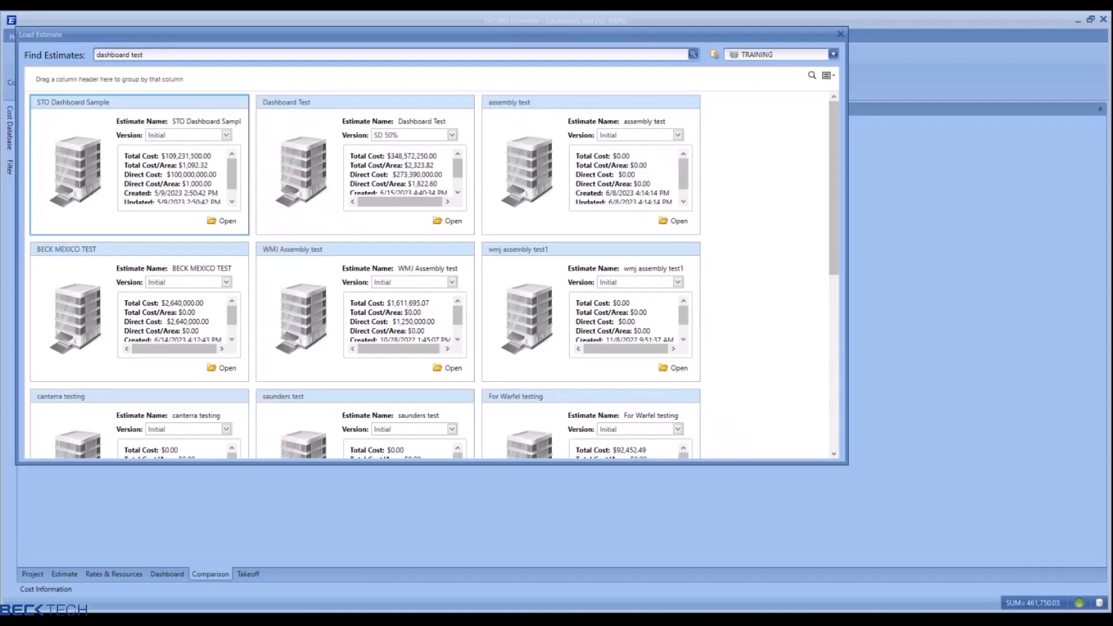
click(439, 135)
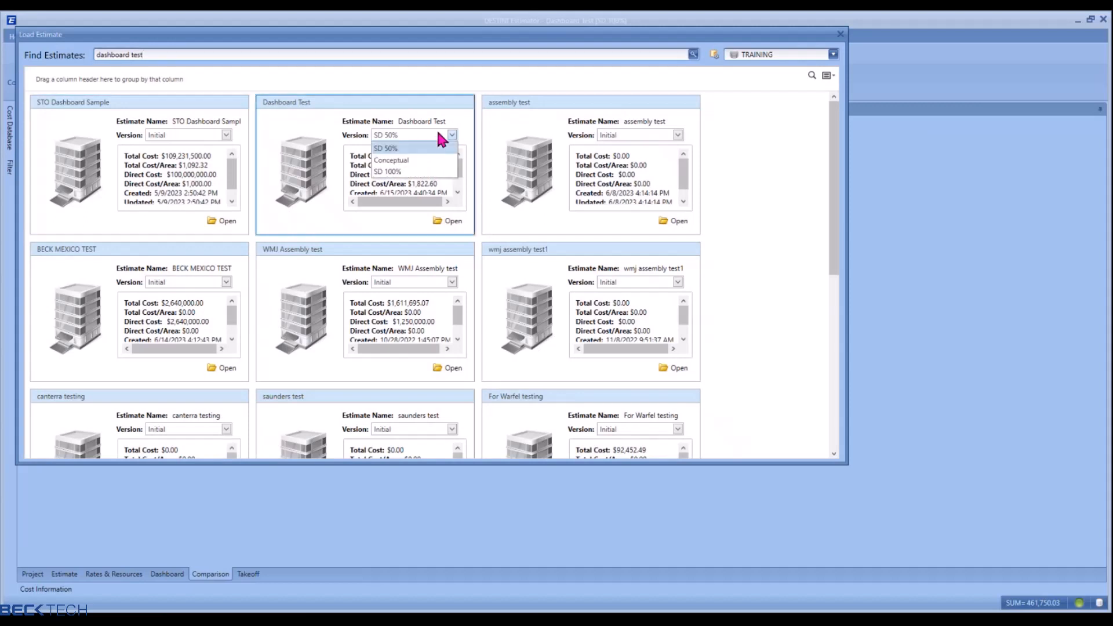
click(426, 145)
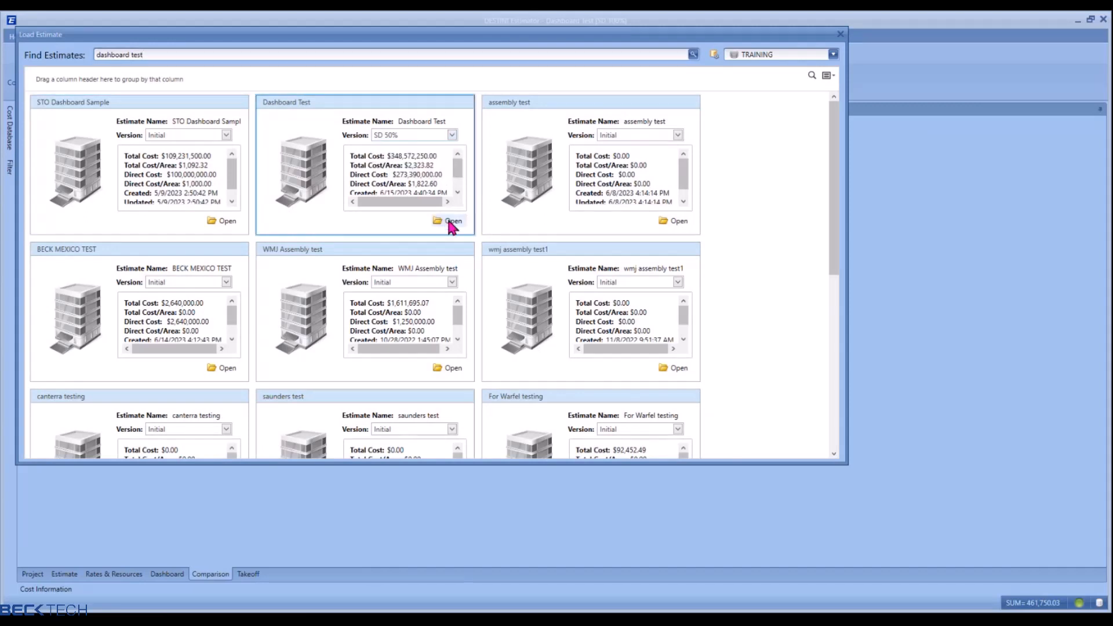
click(452, 221)
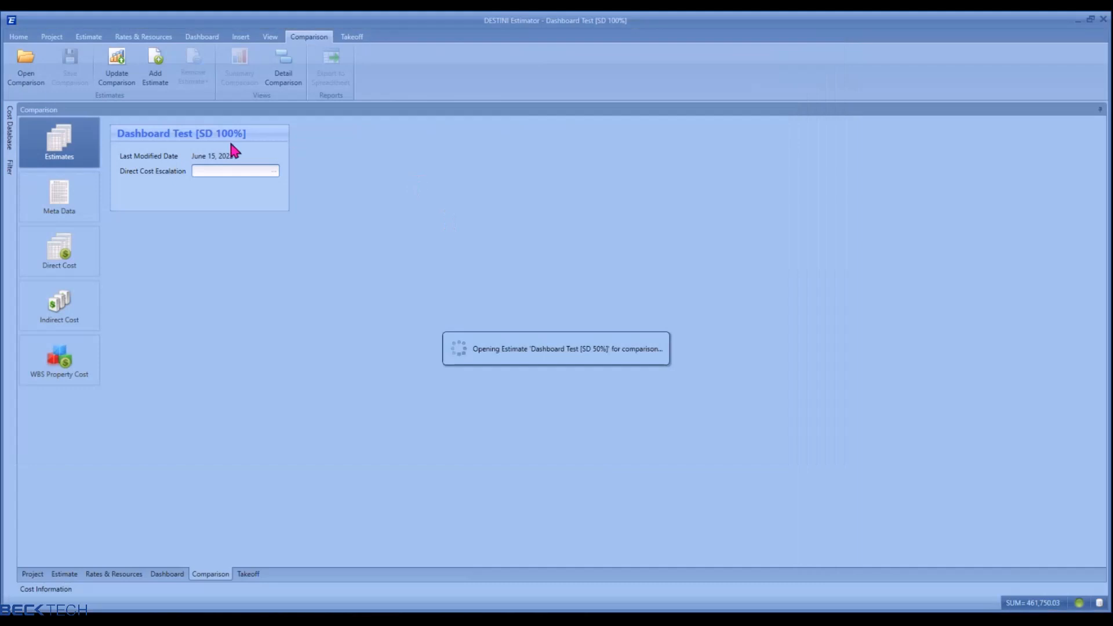
- Add the Conceptual version of the Dashboard Test estimate to the comparison
click(155, 58)
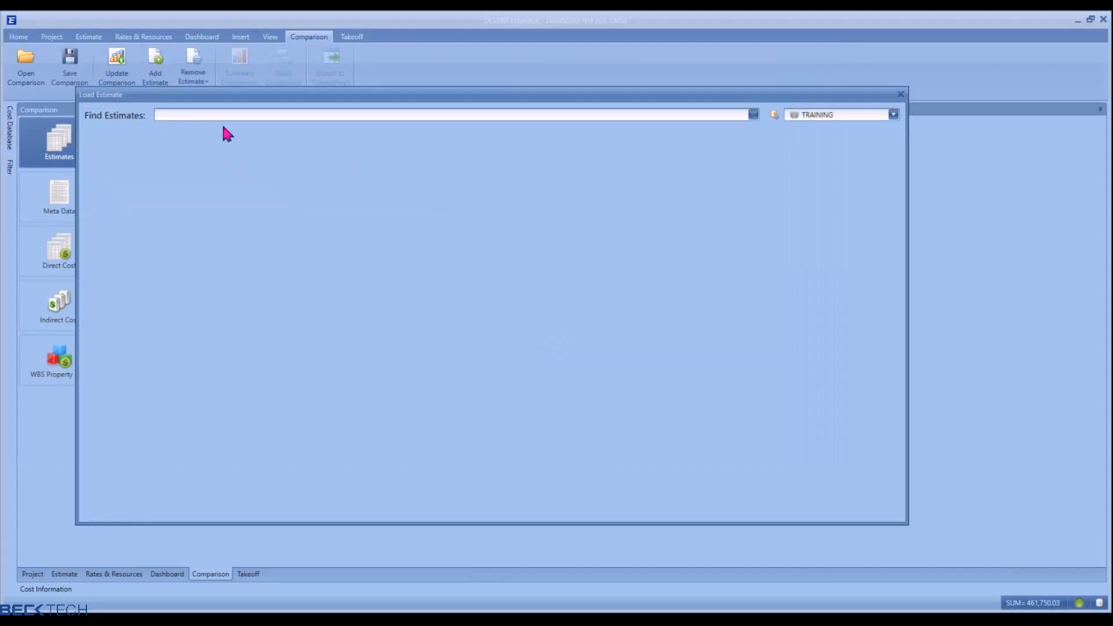
text(dashboard test)
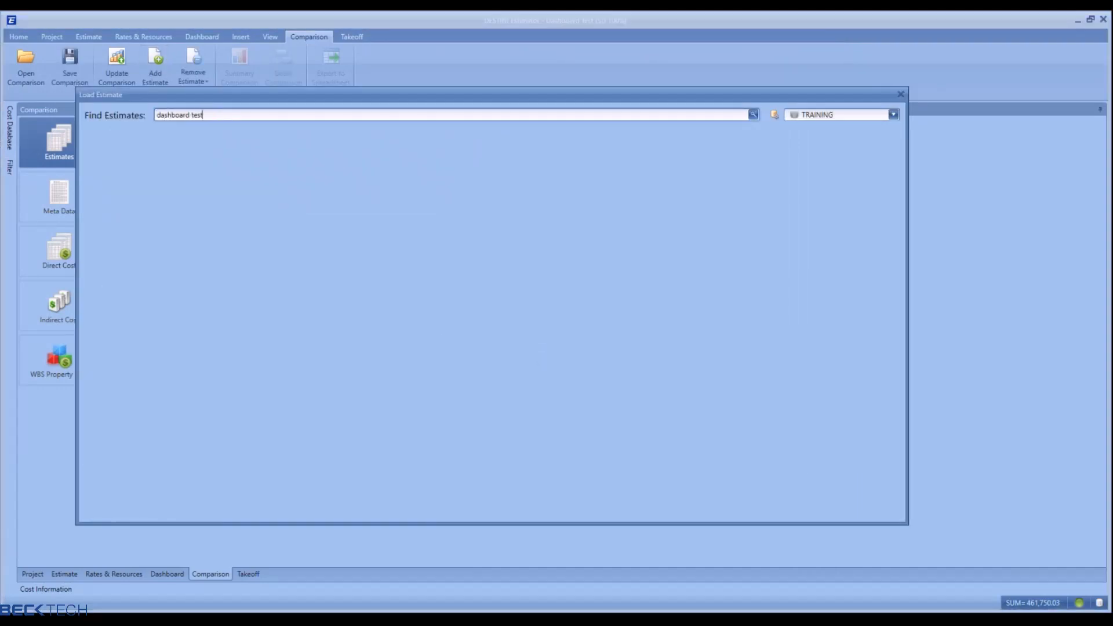
key(Return)
click(495, 195)
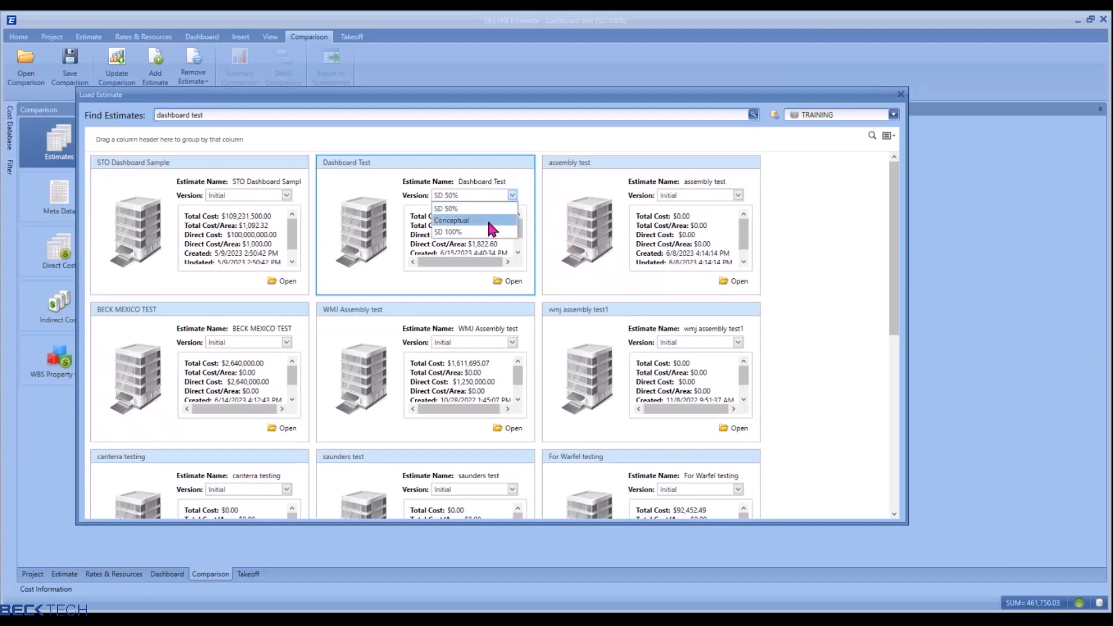
click(486, 217)
click(511, 282)
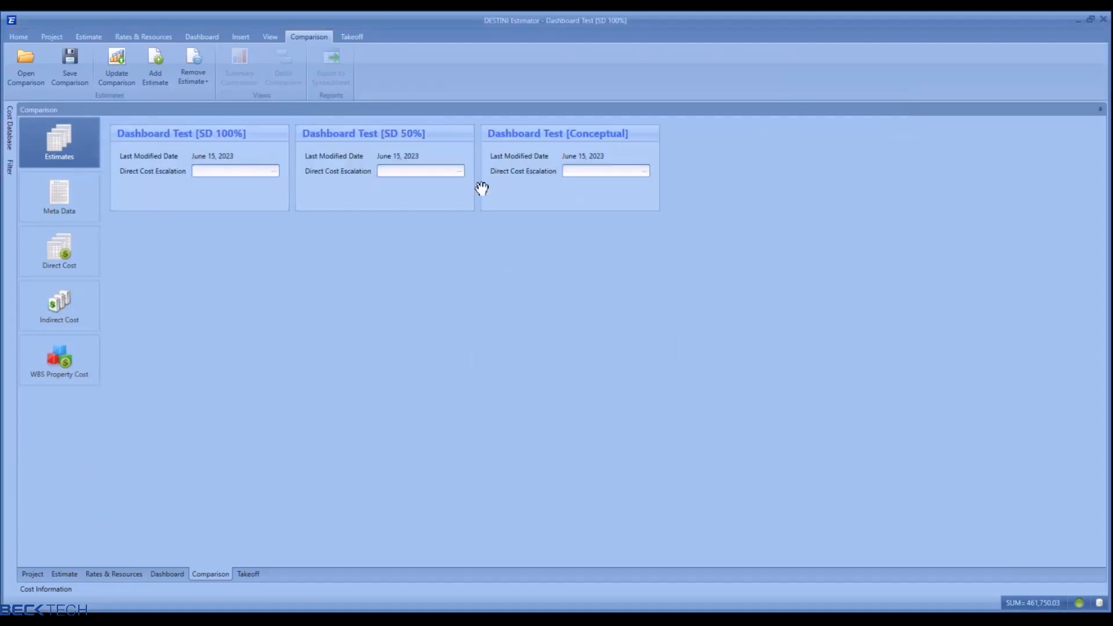
- Update the comparison with the added estimates and open the References sheet of the dashboard
click(111, 65)
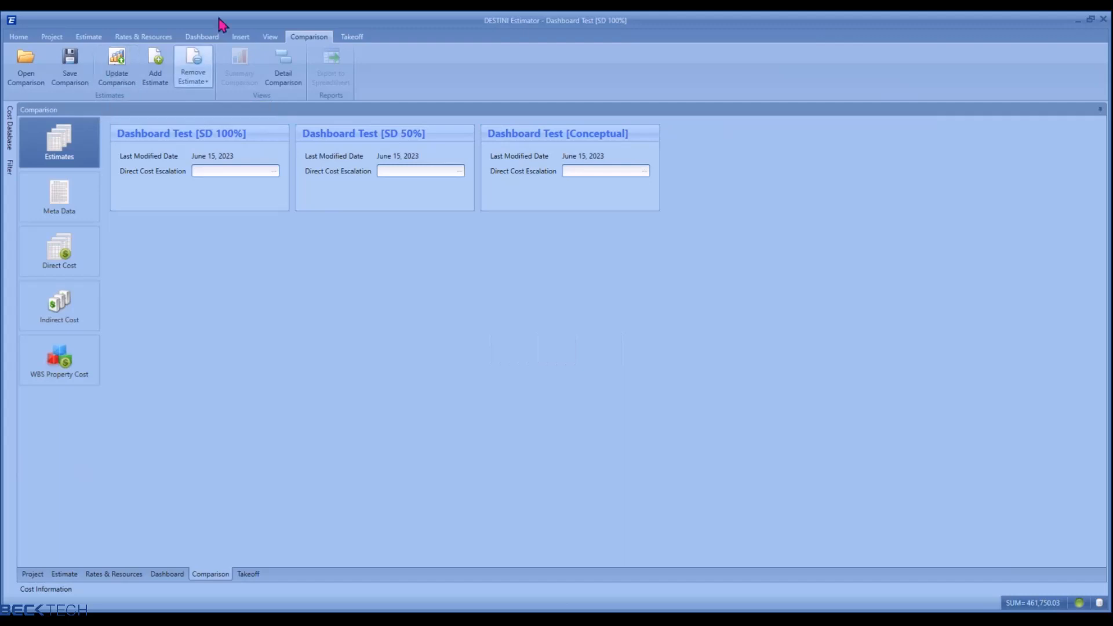
click(206, 37)
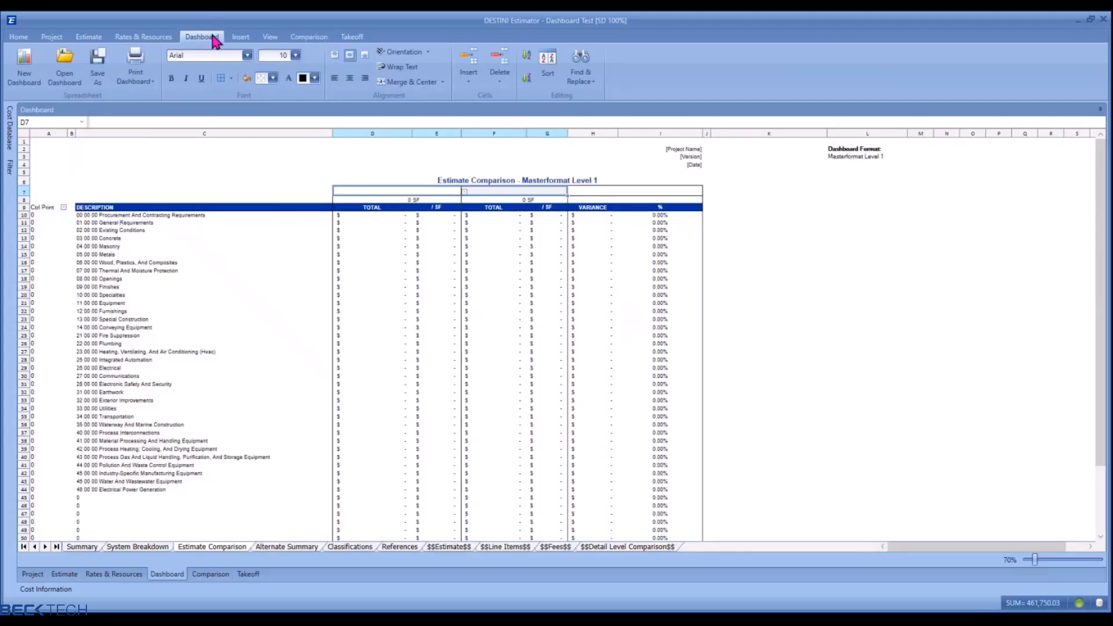
click(756, 212)
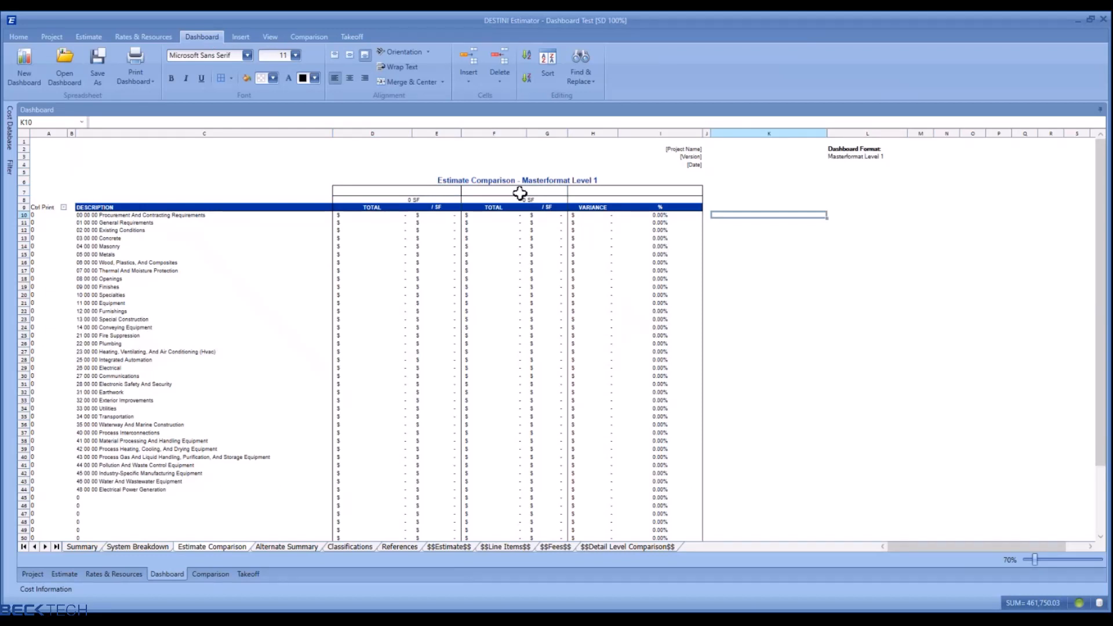
click(414, 549)
scroll(606, 388, up, 6)
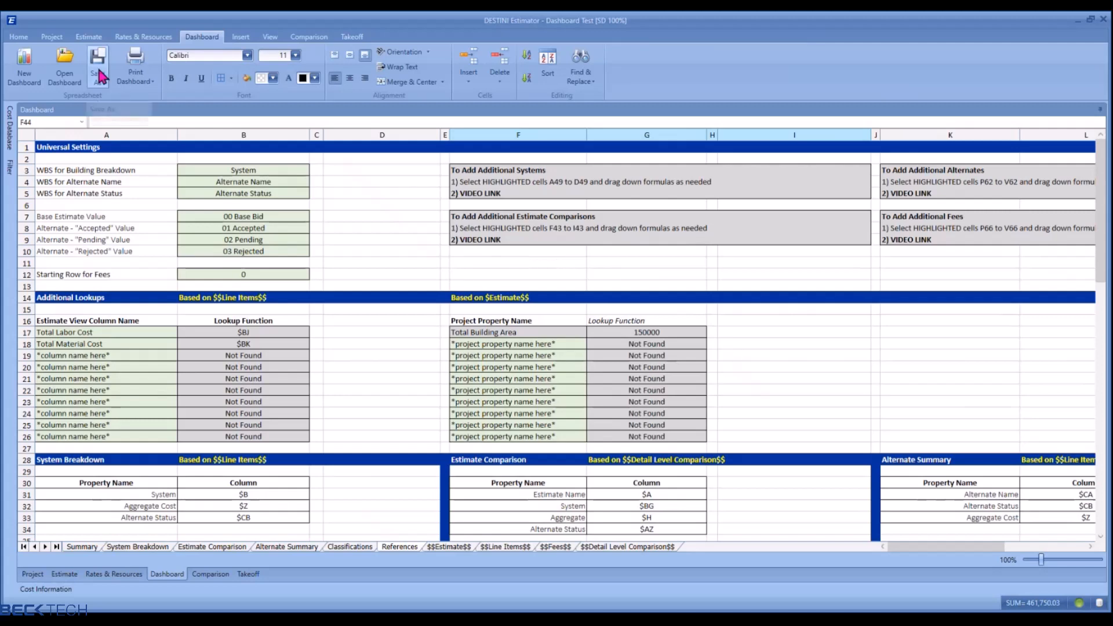
scroll(629, 230, down, 4)
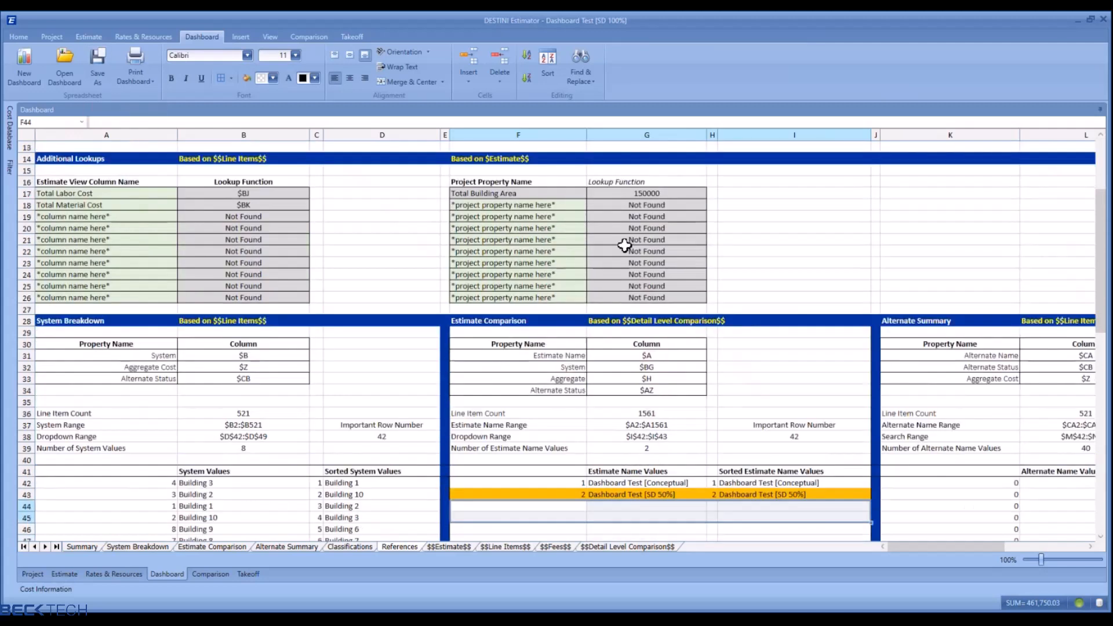
scroll(629, 242, up, 4)
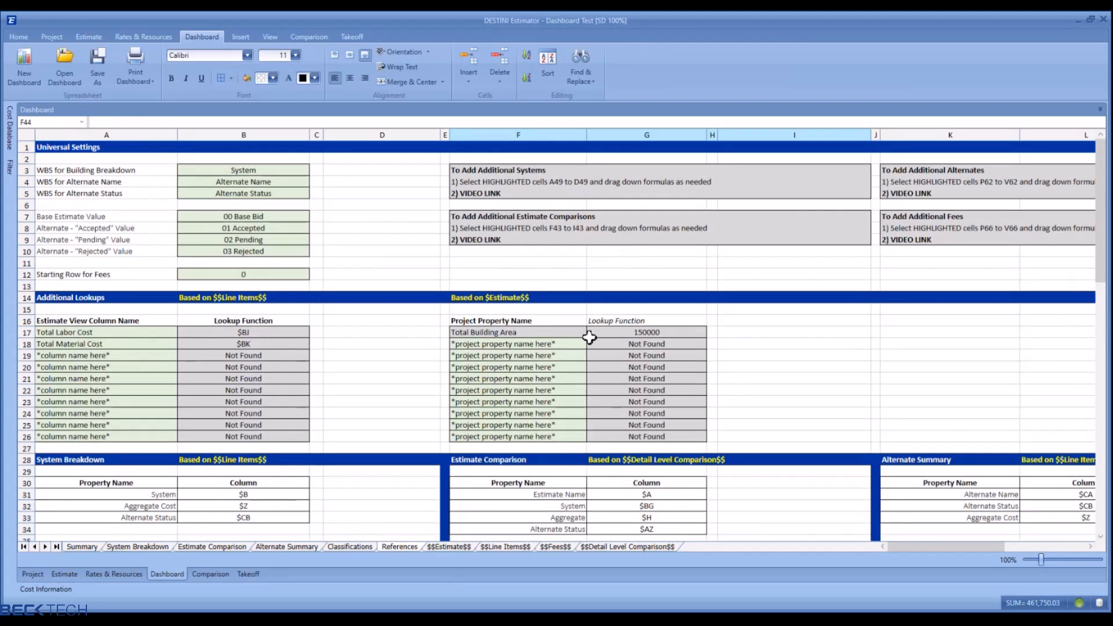
- Save the dashboard spreadsheet to the Desktop as "Add Additional Estimates - Example"
click(97, 69)
click(267, 429)
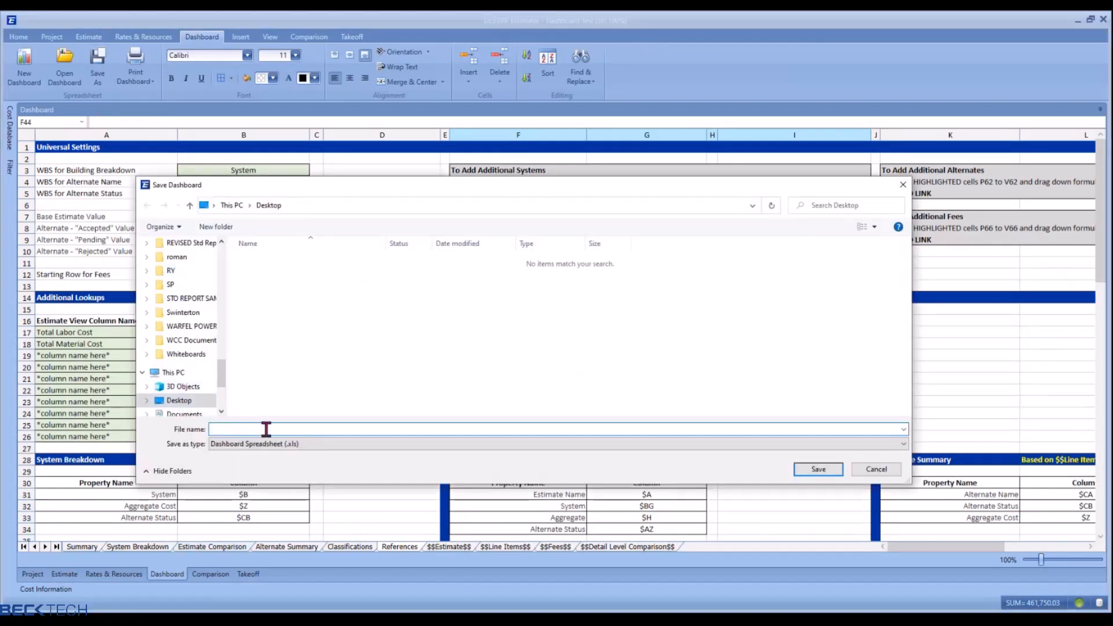
text(Add Addi)
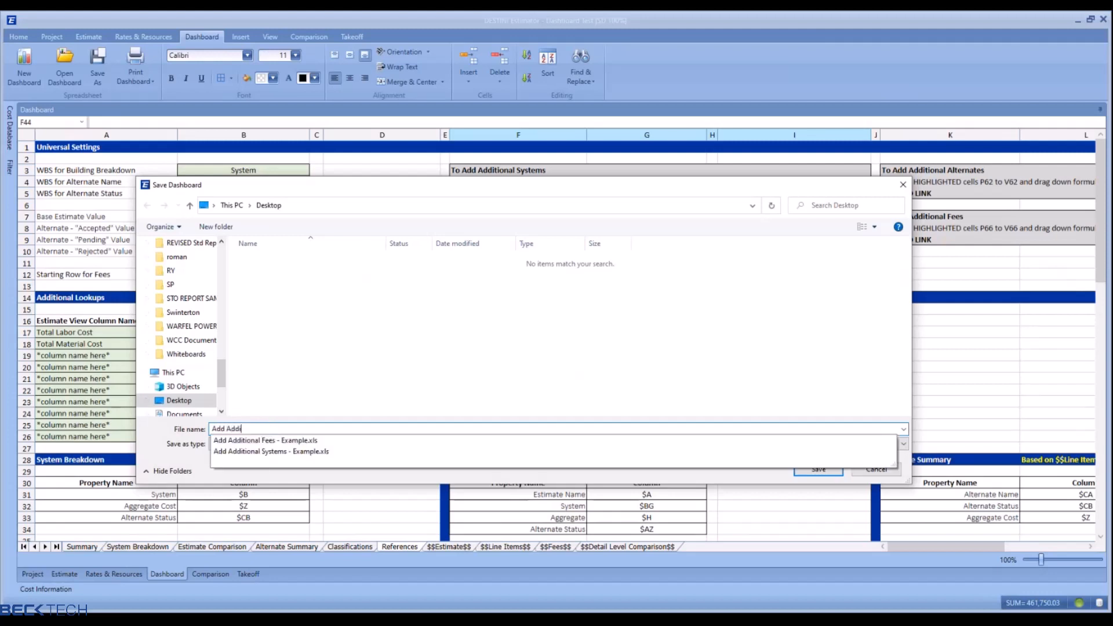
text(tioan)
key(BackSpace)
text(nal Estimates - Example)
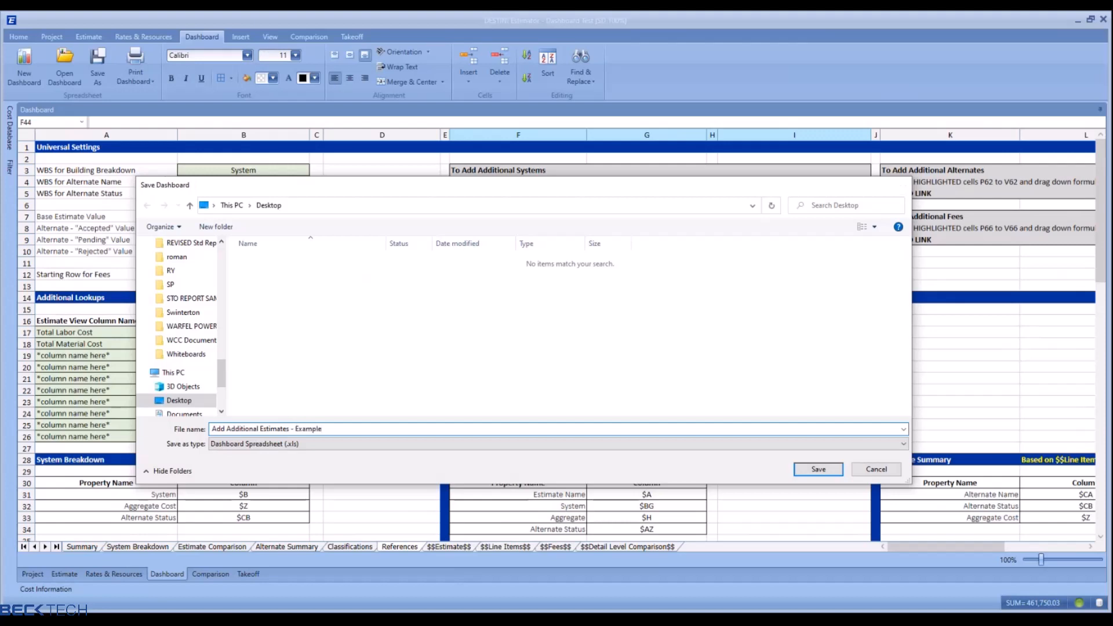
key(Return)
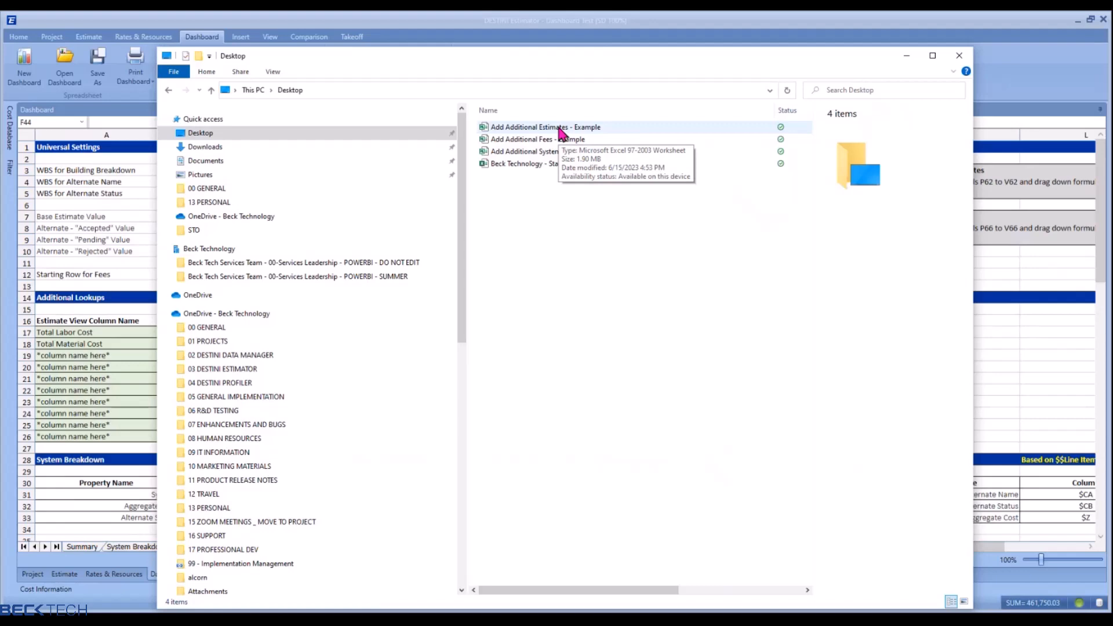
- Open the saved "Add Additional Estimates - Example" file in Excel at the Estimate Comparison section of the References sheet
double_click(560, 128)
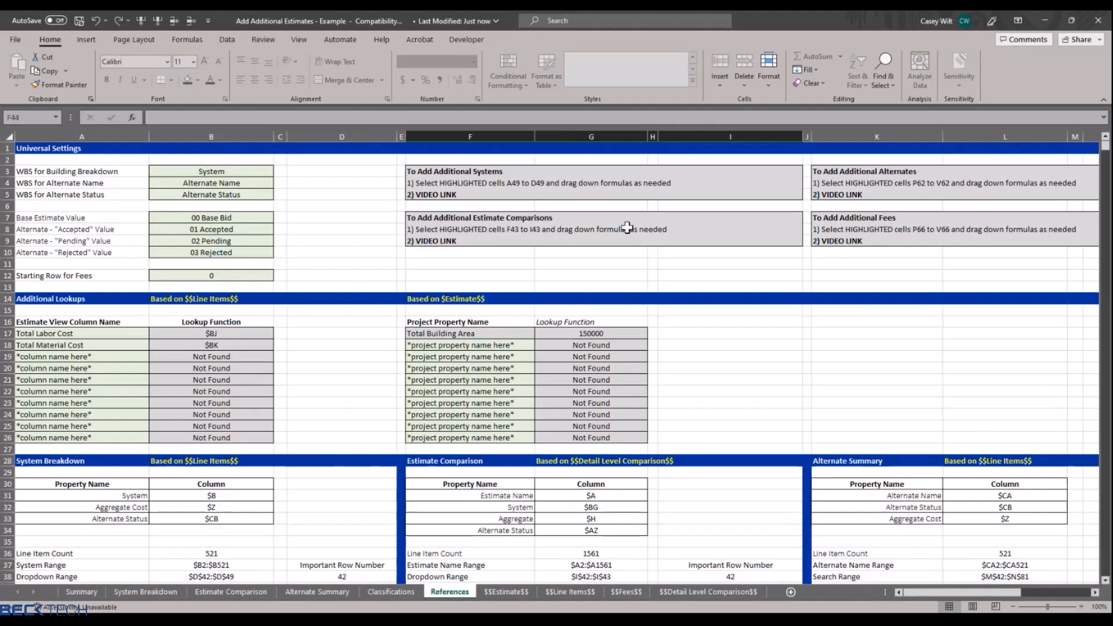
scroll(678, 370, down, 1)
scroll(685, 371, down, 5)
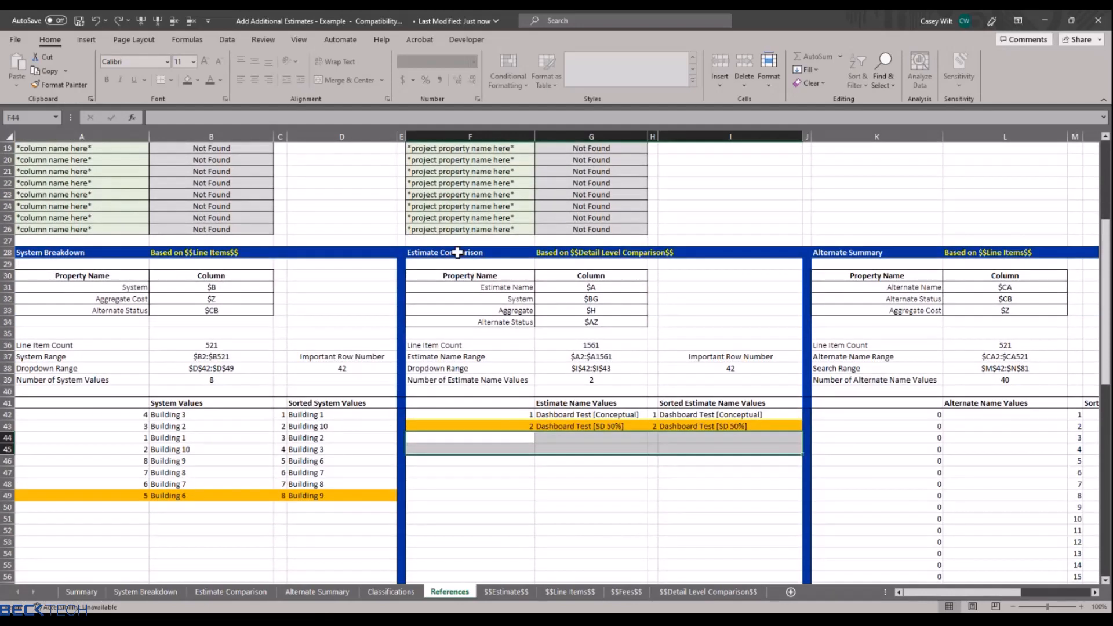
click(501, 489)
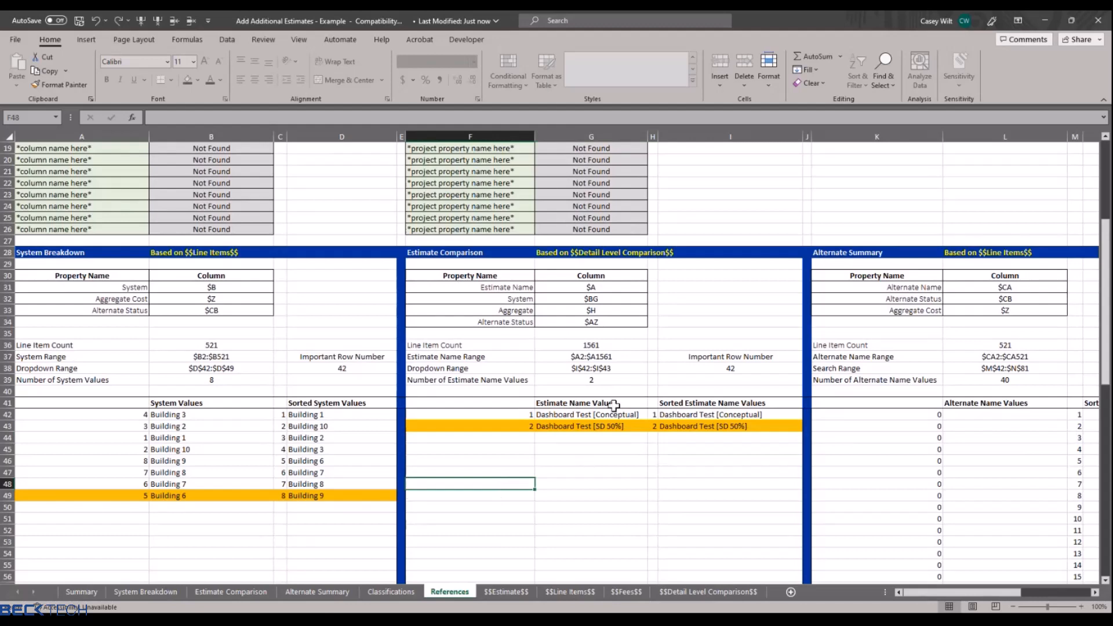
- Fill the highlighted formulas in F43:I43 down to row 44 and save the workbook, accepting the compatibility check
drag(514, 427, 718, 428)
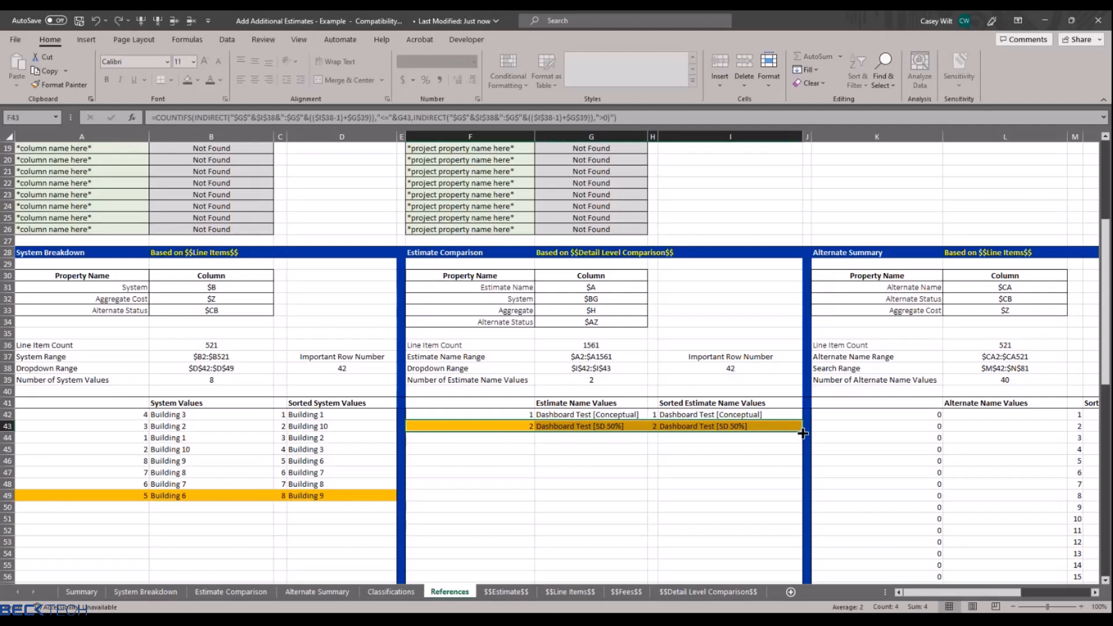
drag(802, 432, 803, 442)
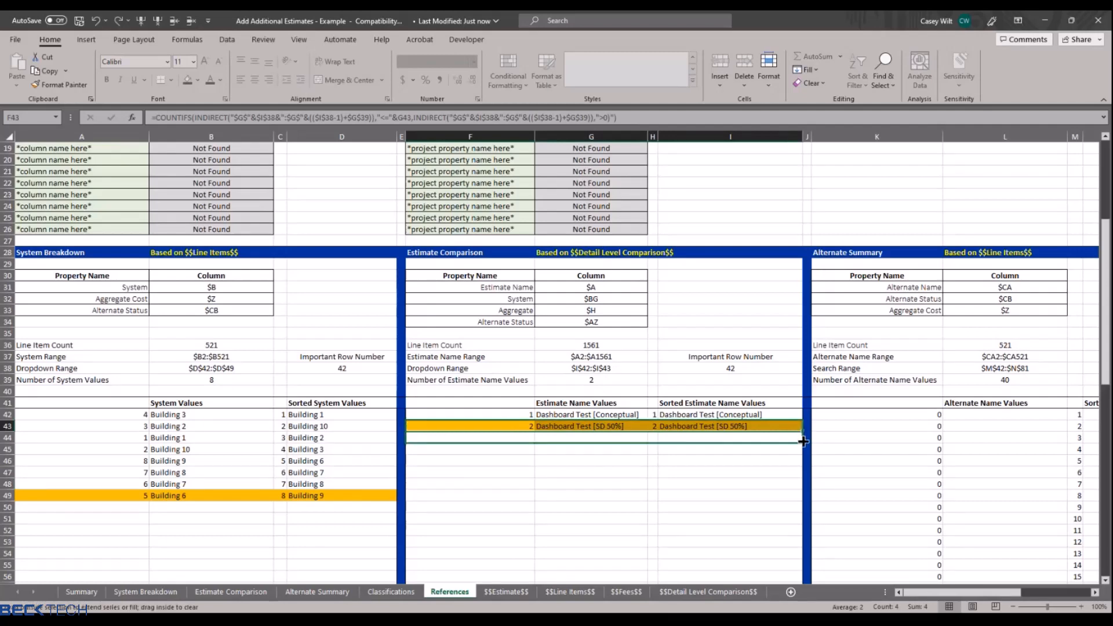
drag(803, 442, 803, 442)
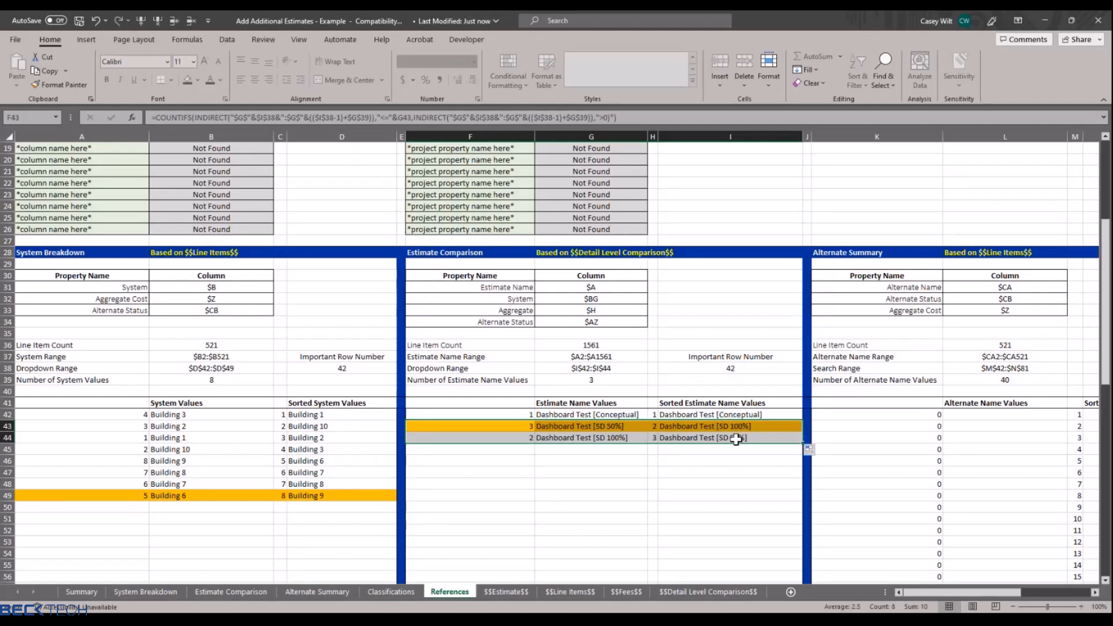
click(734, 462)
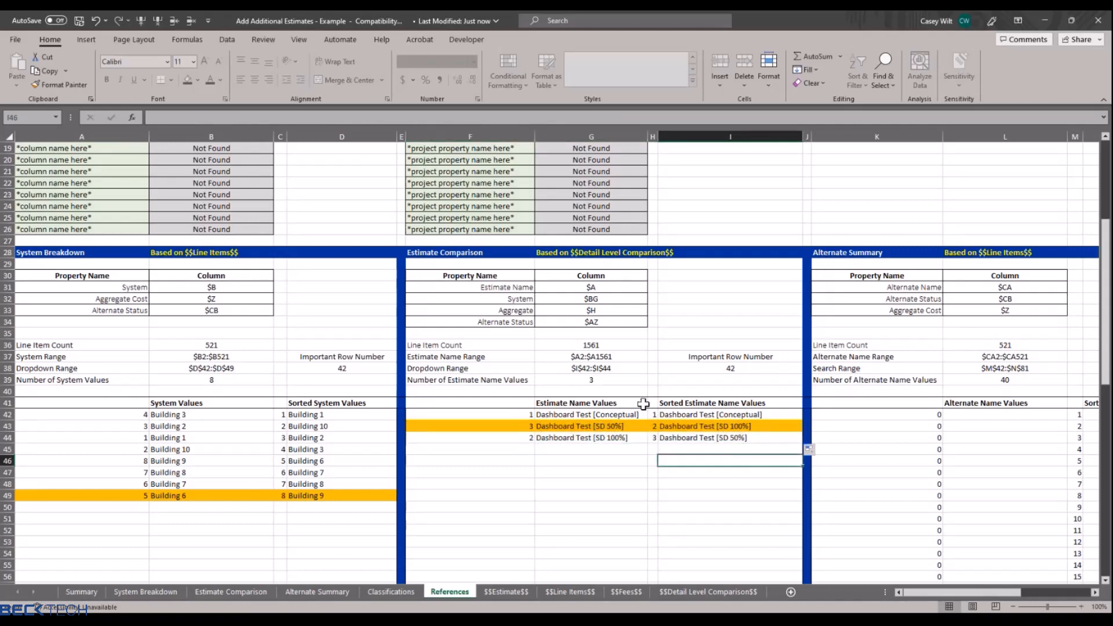
click(79, 22)
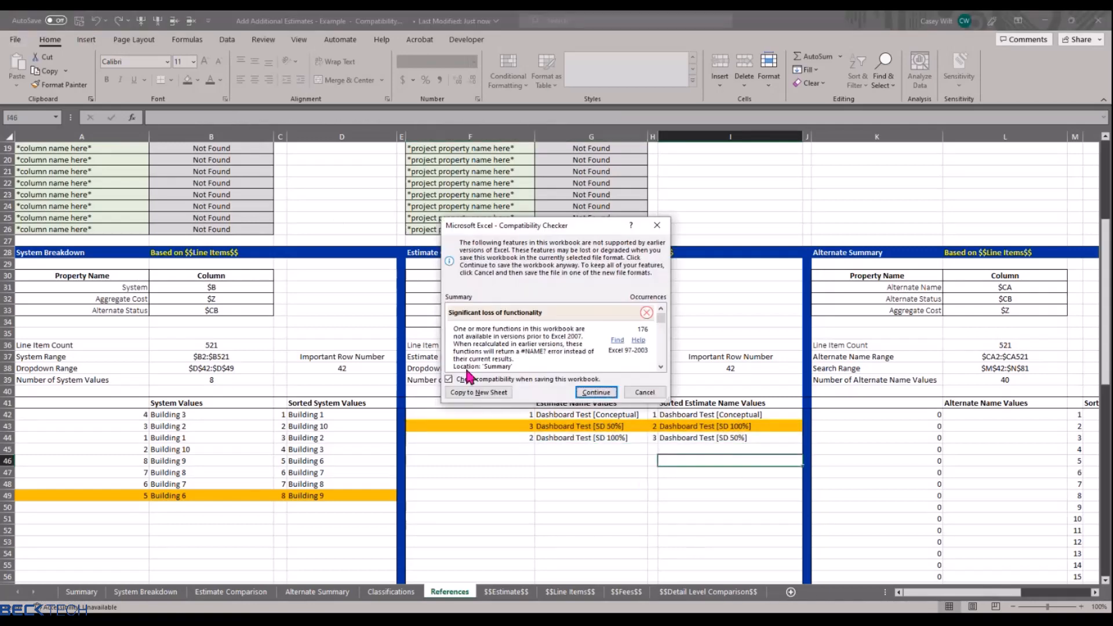
click(581, 397)
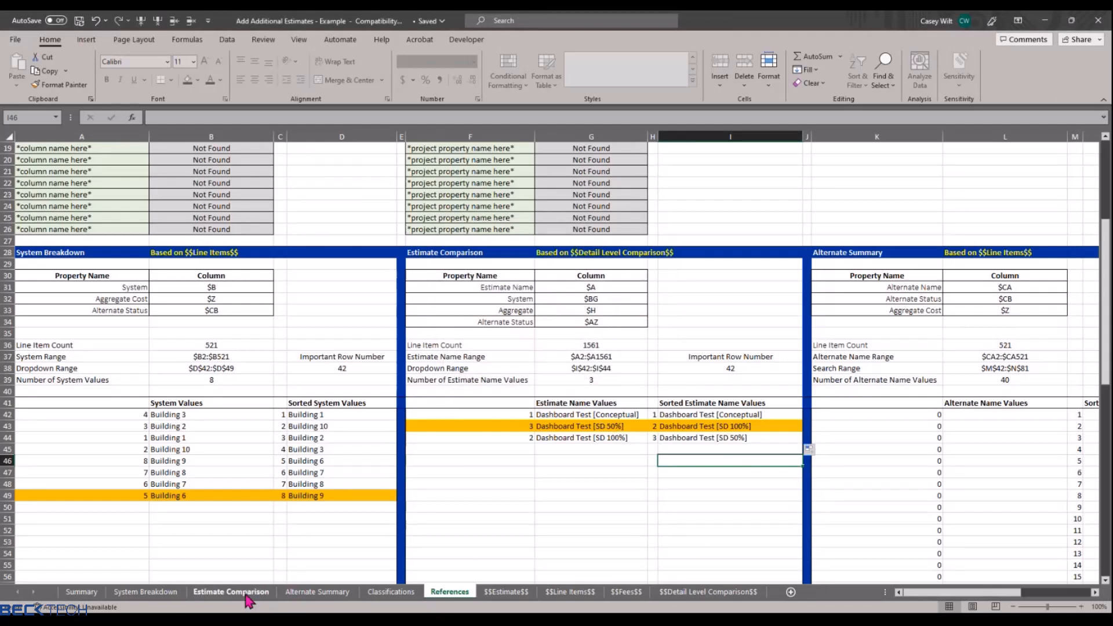
- Open the Estimate Comparison sheet and check the estimate choices offered in header cells D7 and F7
click(247, 596)
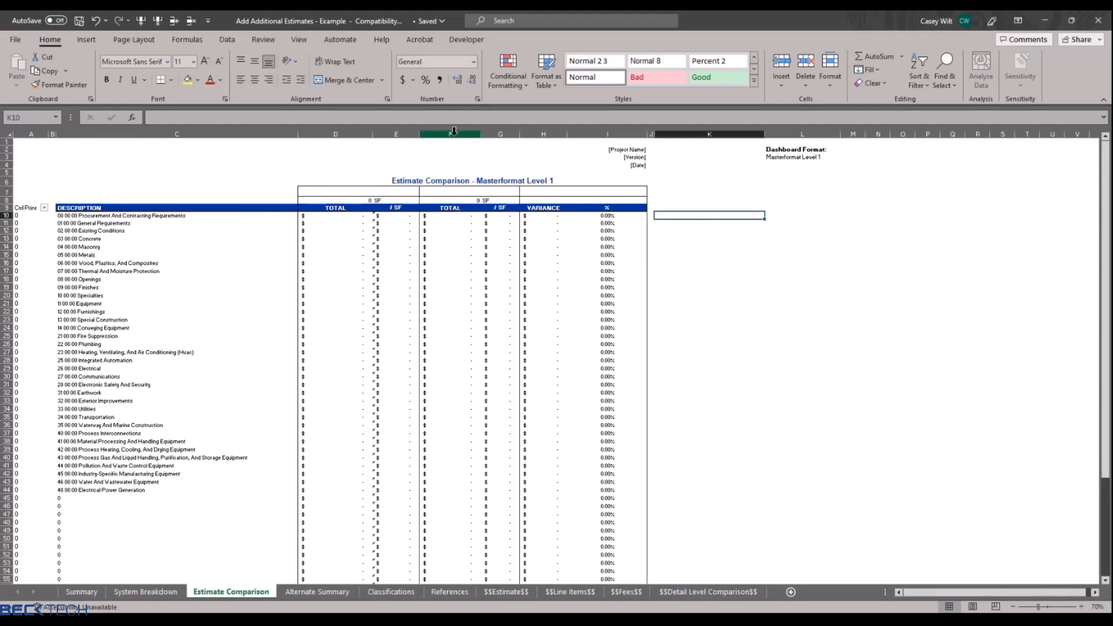
drag(454, 131, 514, 144)
click(405, 192)
click(425, 192)
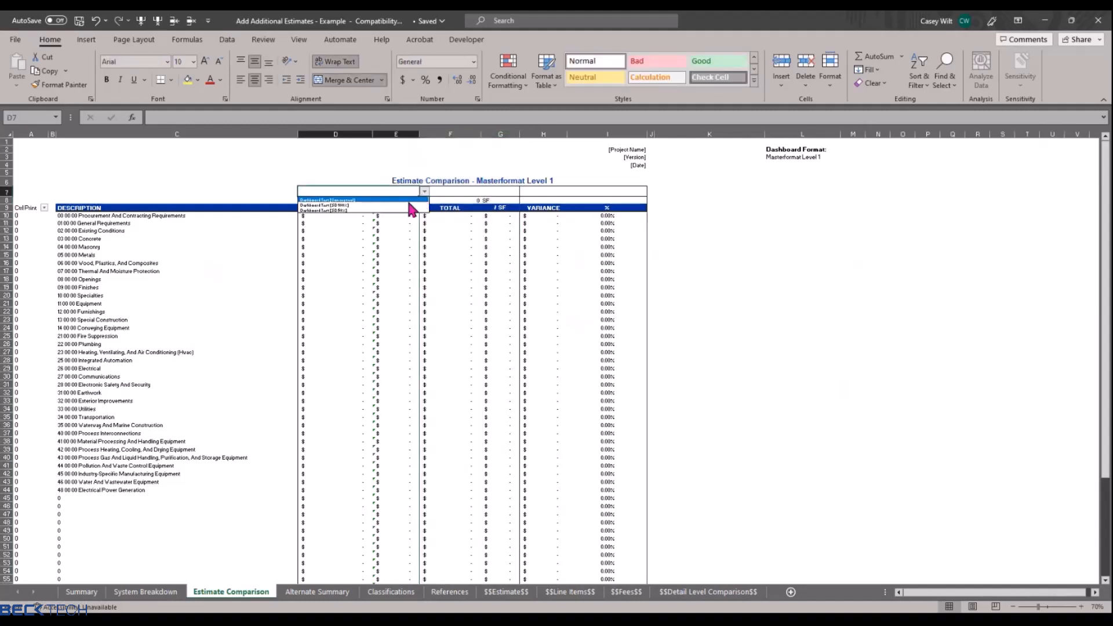
click(405, 211)
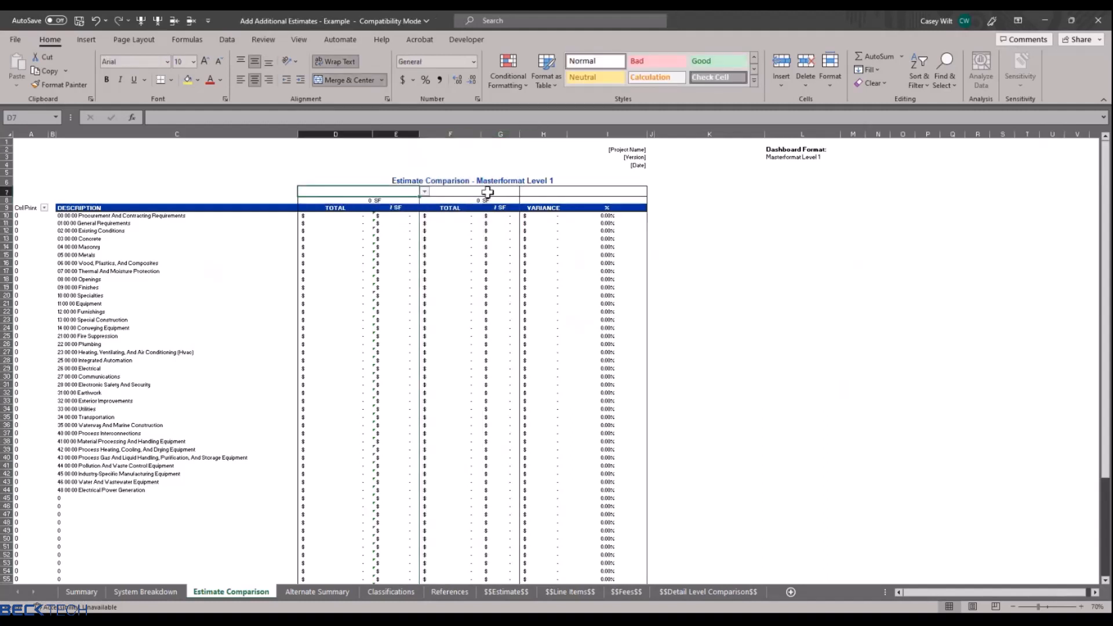
click(513, 193)
click(525, 193)
click(502, 243)
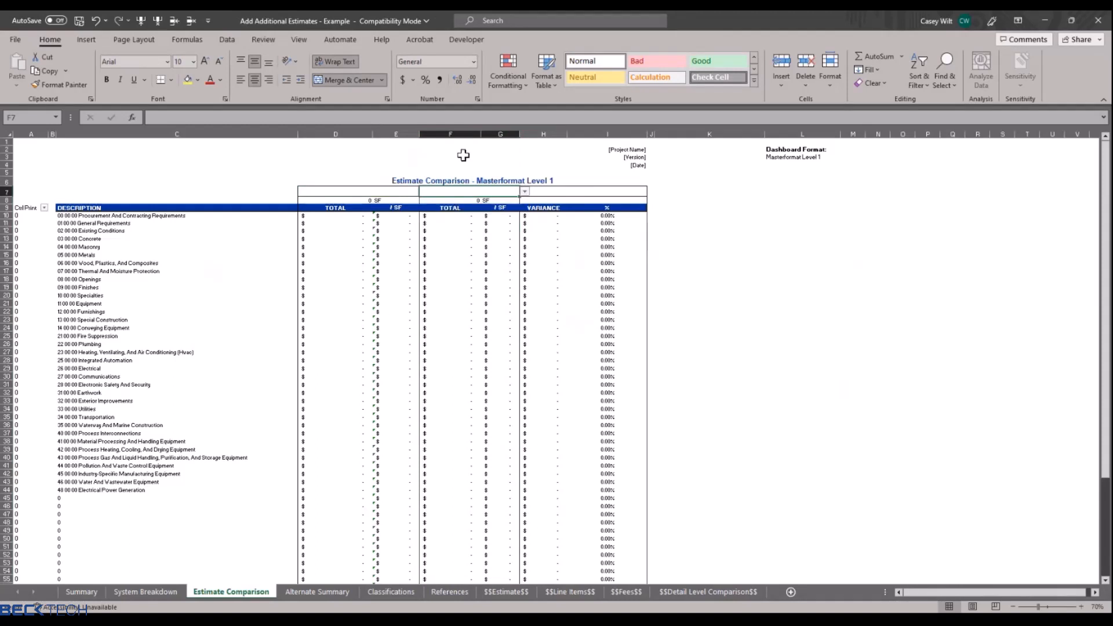
- Copy columns F:I on the Estimate Comparison sheet and insert the copied columns before column J
drag(463, 134, 608, 133)
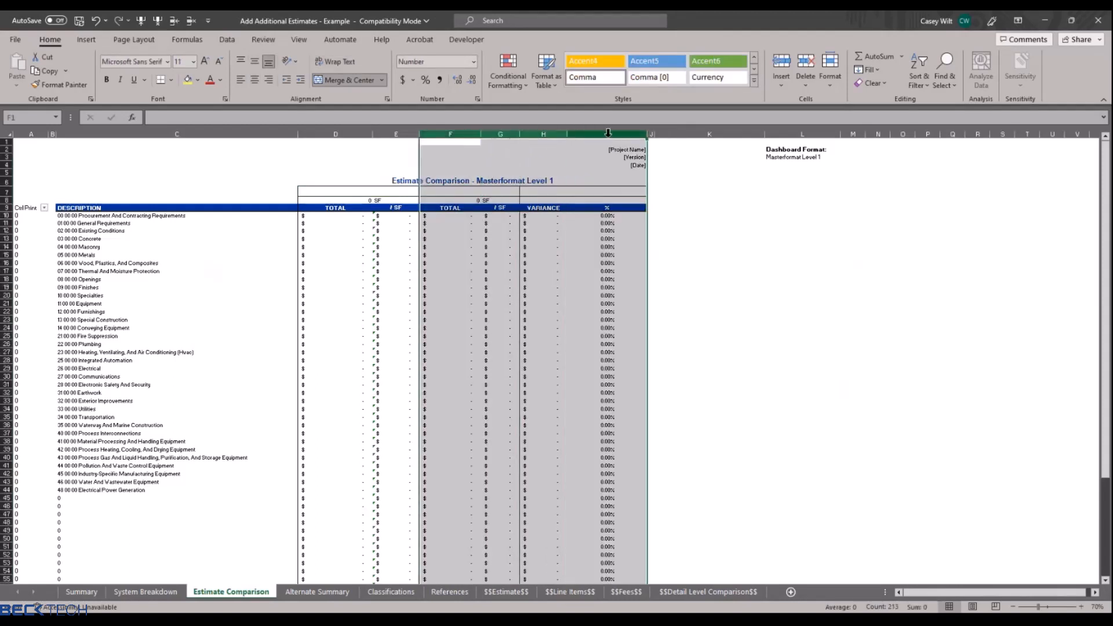
right_click(608, 132)
click(638, 181)
click(650, 135)
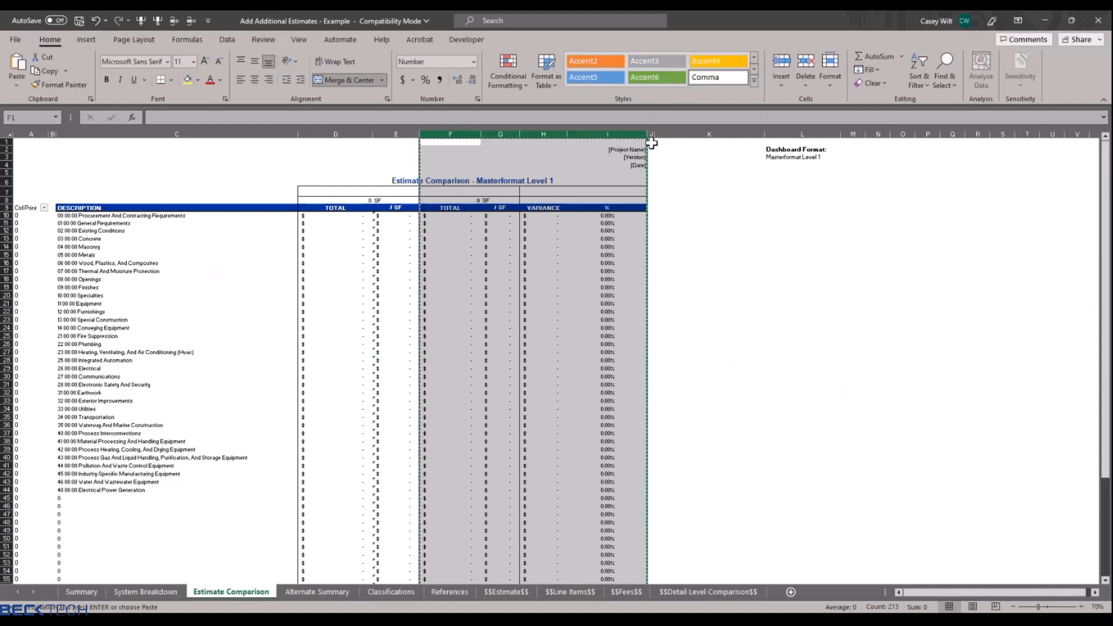
right_click(651, 135)
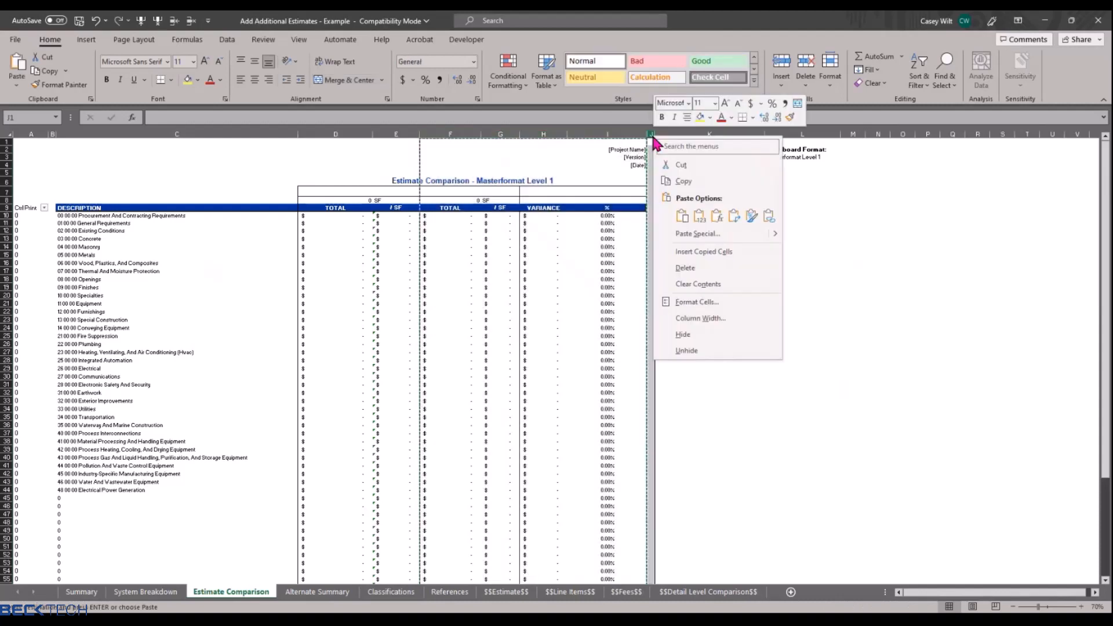
click(704, 252)
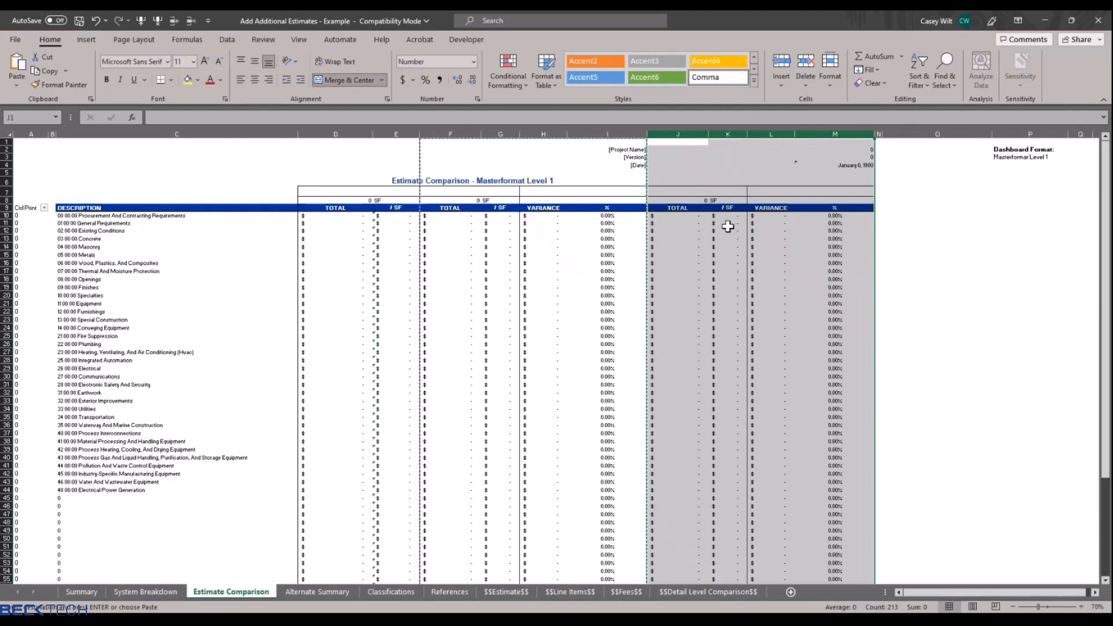
click(909, 237)
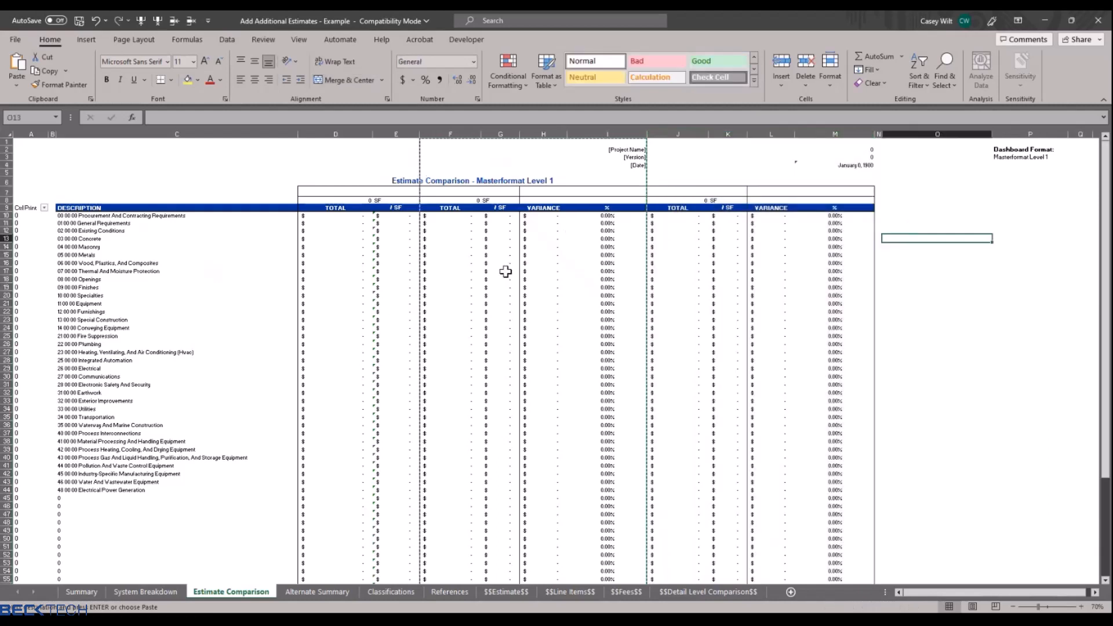
key(Escape)
click(442, 263)
- Choose Dashboard Test [Conceptual] as the estimate in header D7 and Dashboard Test [SD 50%] in header F7
click(409, 193)
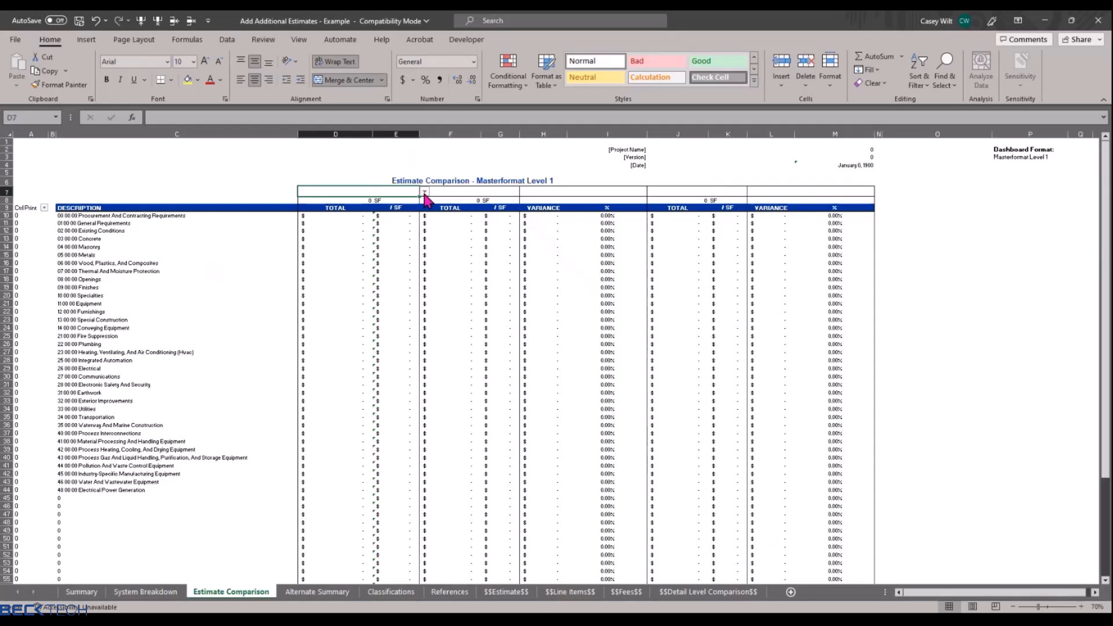
click(425, 192)
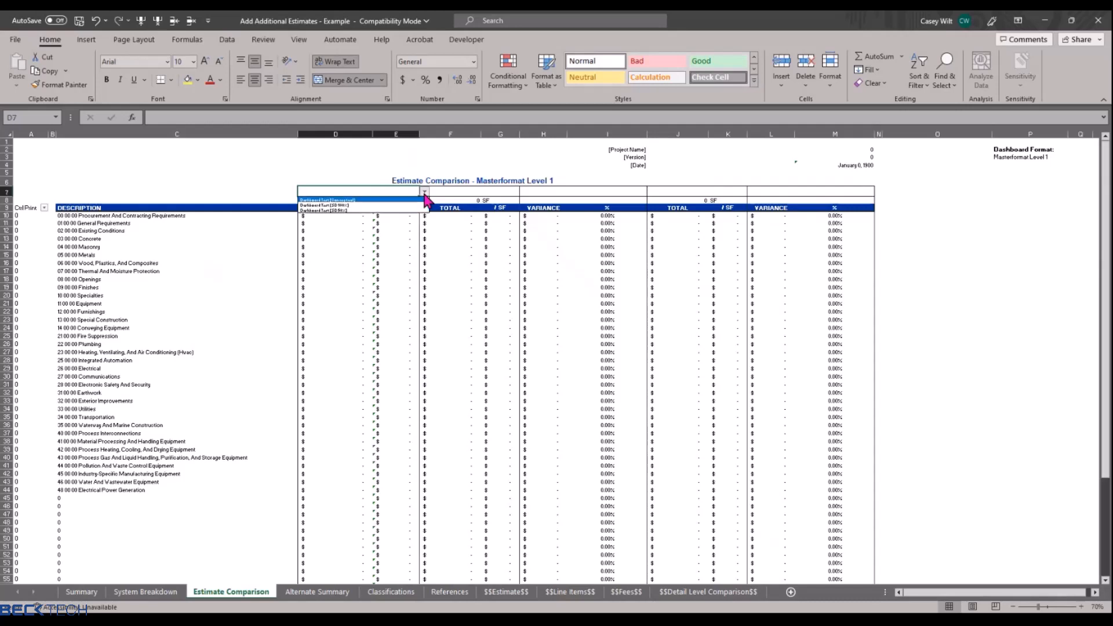
click(370, 200)
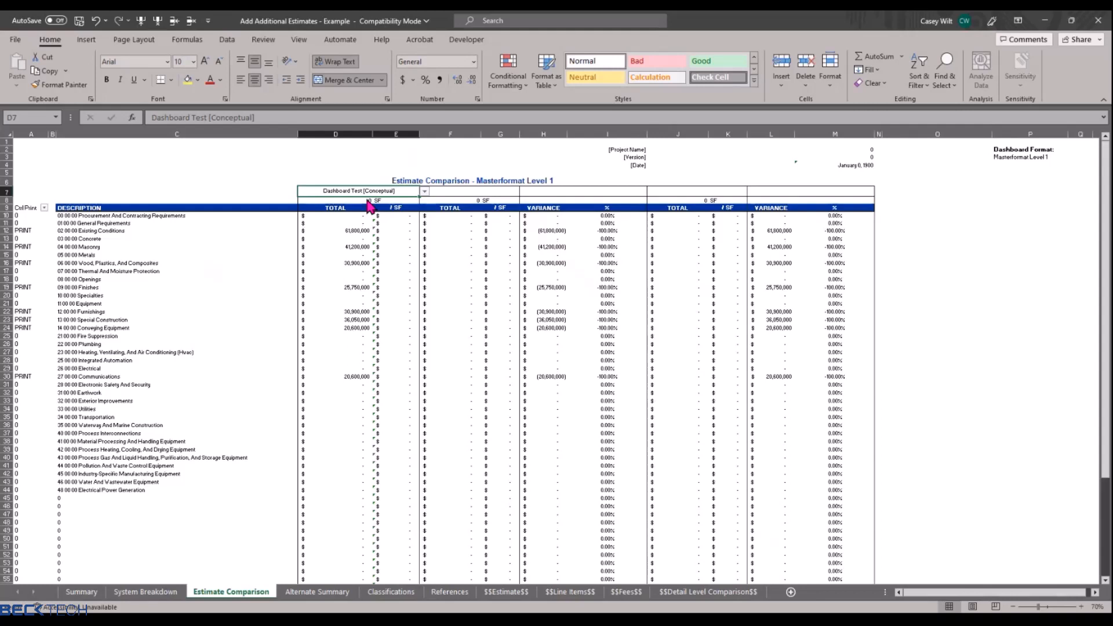
click(512, 191)
click(524, 192)
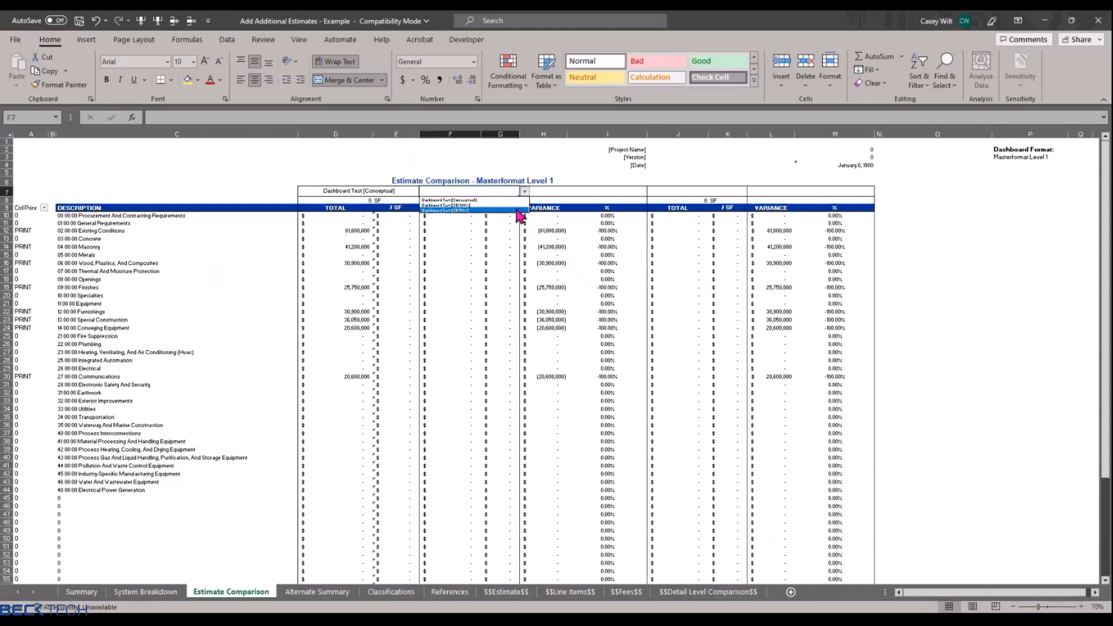
click(518, 210)
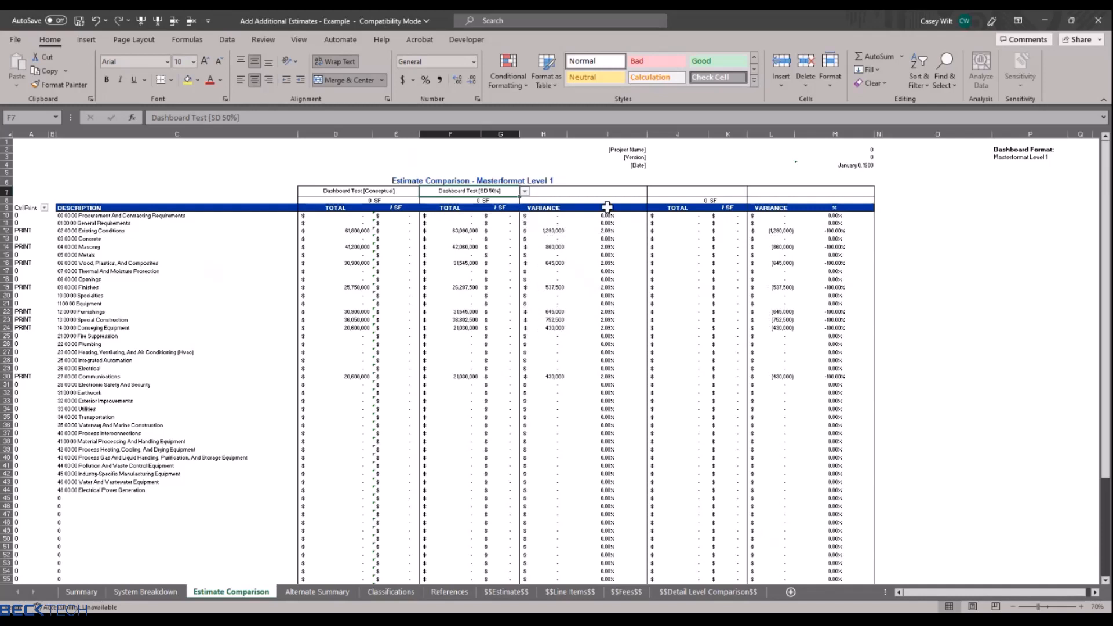
- Choose Dashboard Test [SD 100%] as the third estimate in header cell J7
click(715, 190)
click(752, 191)
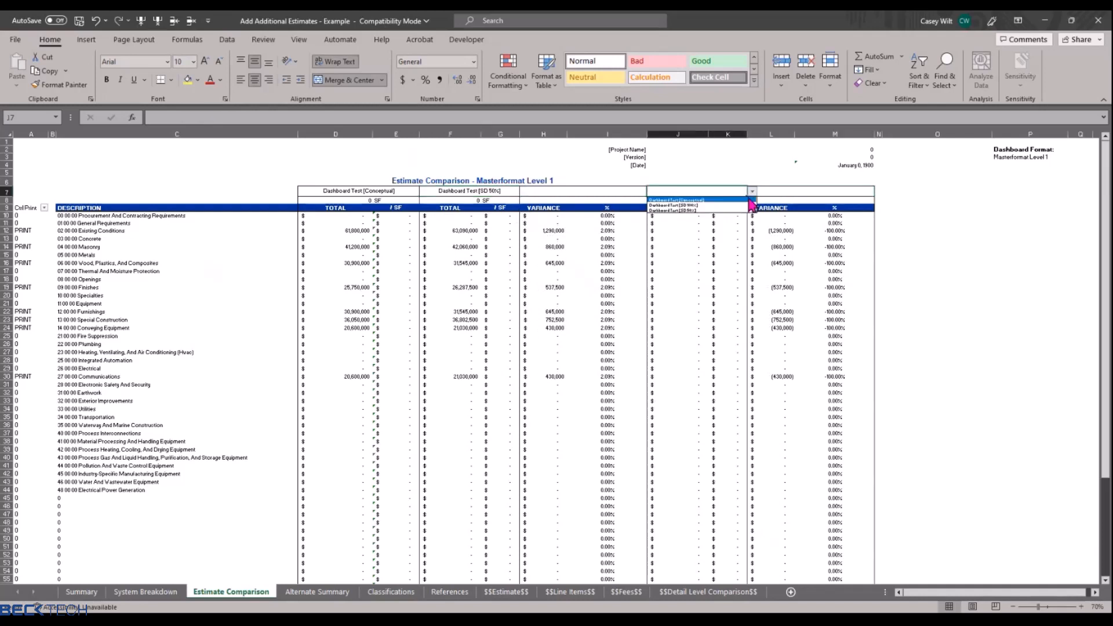
click(675, 205)
click(908, 255)
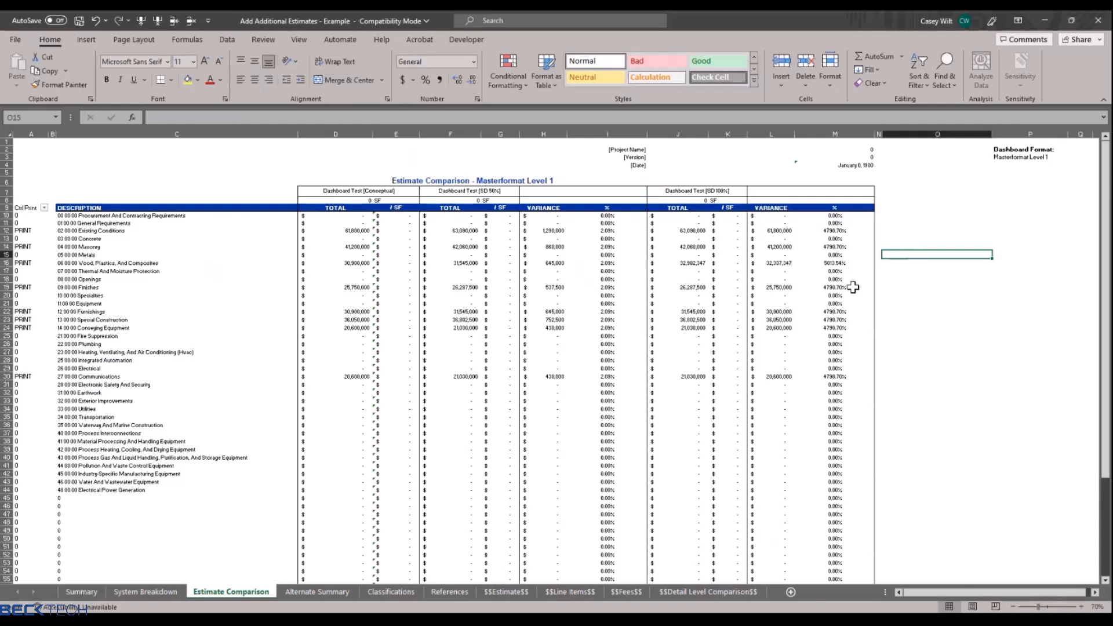
- Change the variance formula in L10 to =J10-F10 and fill it down to row 59
double_click(778, 216)
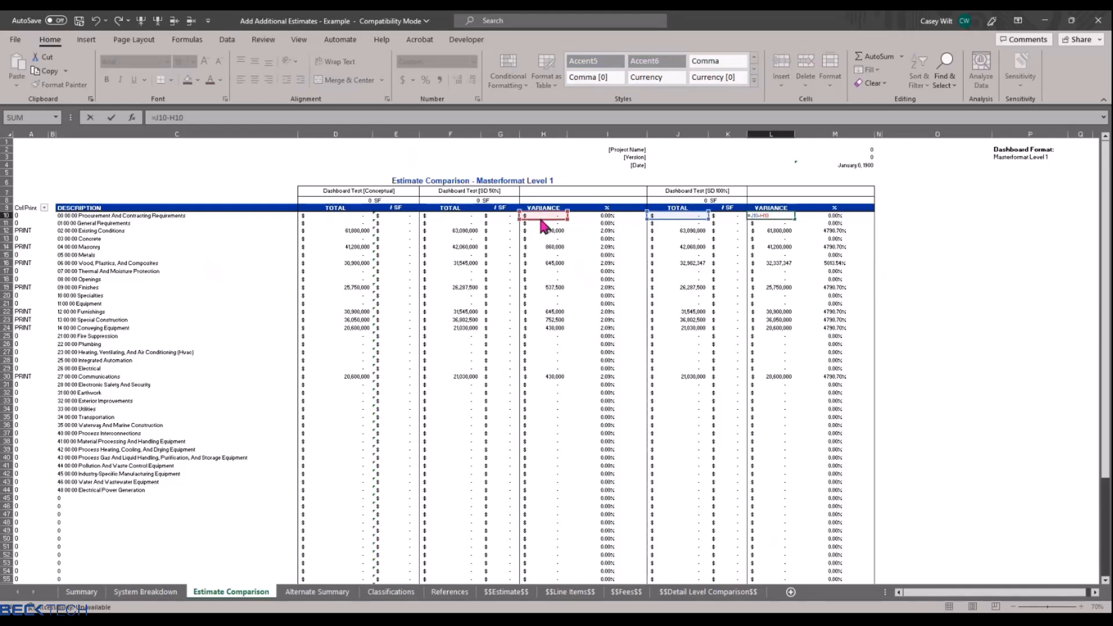
drag(541, 220, 468, 217)
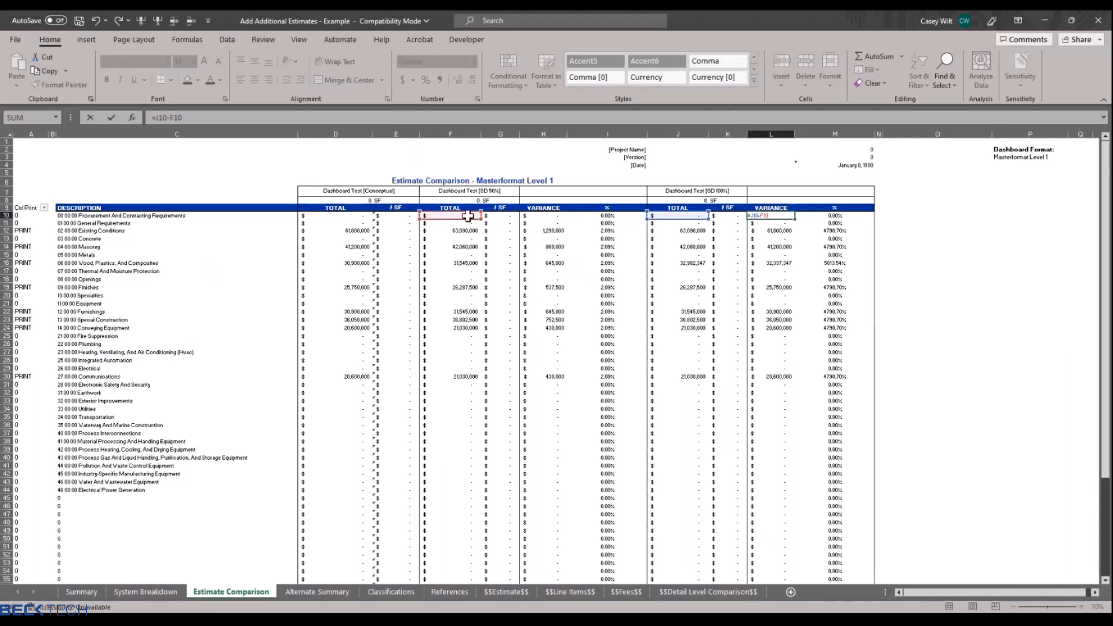
key(Return)
click(785, 216)
drag(794, 223, 785, 563)
scroll(783, 332, up, 2)
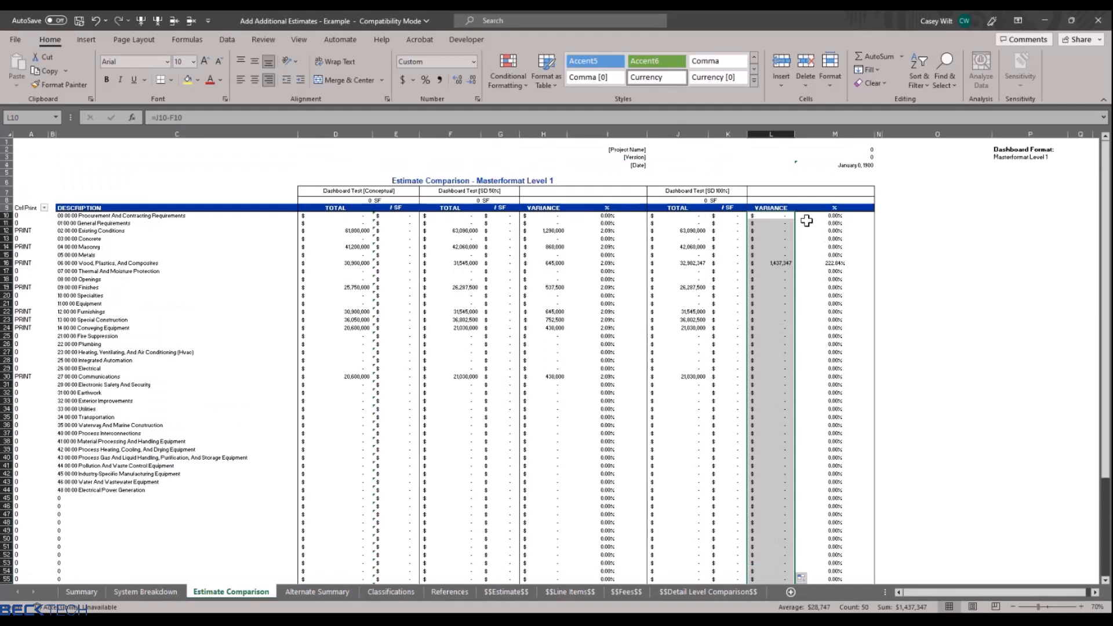
- Change the percentage formula in M10 to =IFERROR(L10/F10,0) and fill it down to row 59
click(834, 216)
double_click(837, 215)
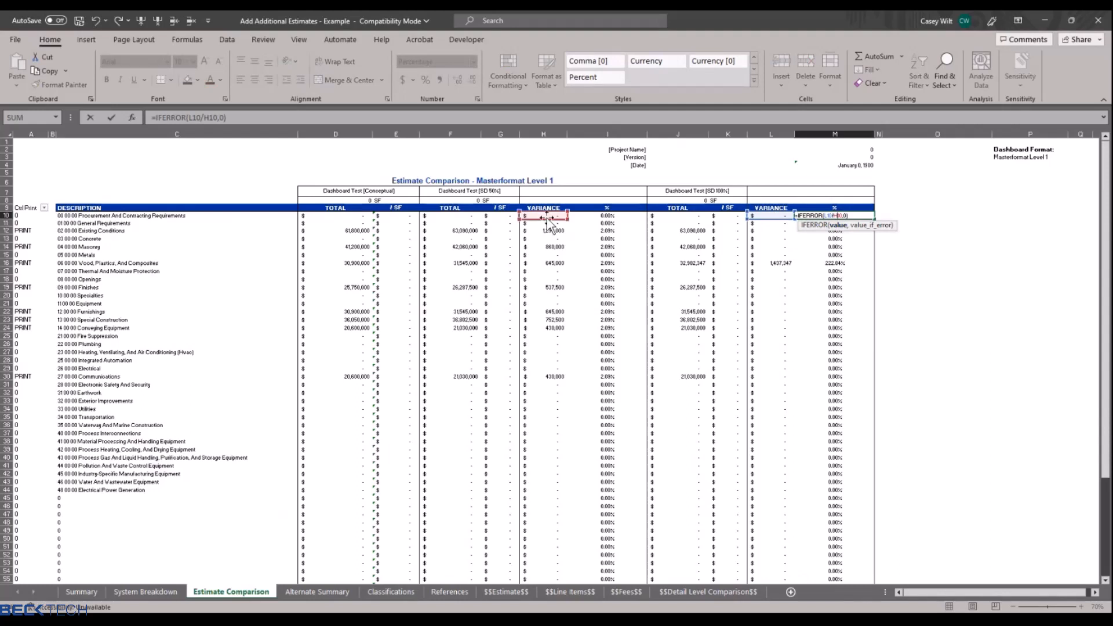
drag(547, 220, 465, 215)
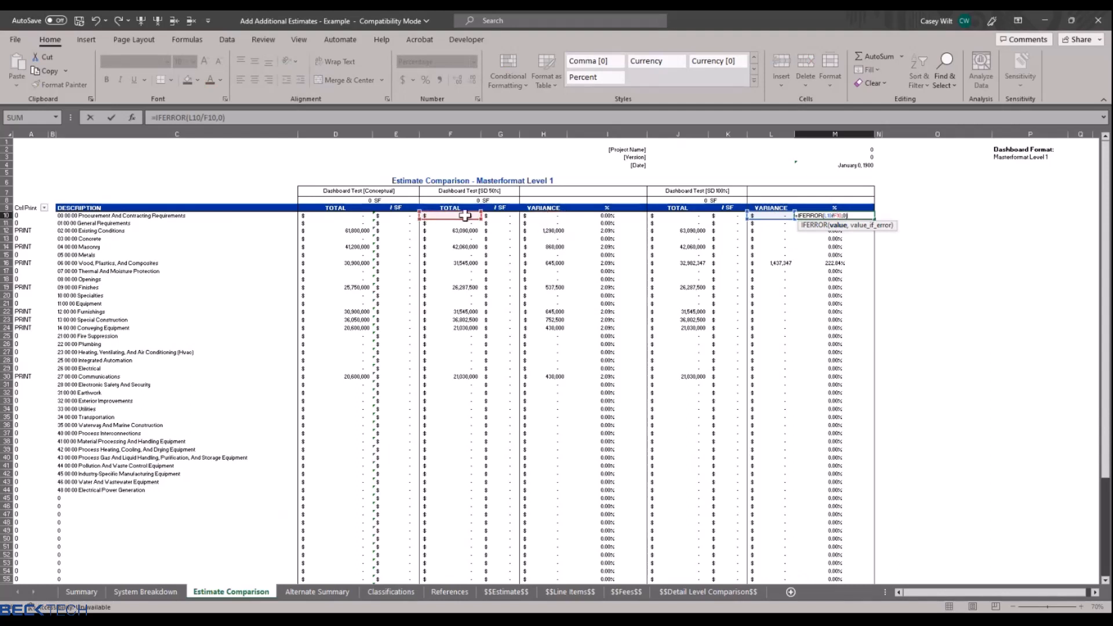
key(ctrl+Return)
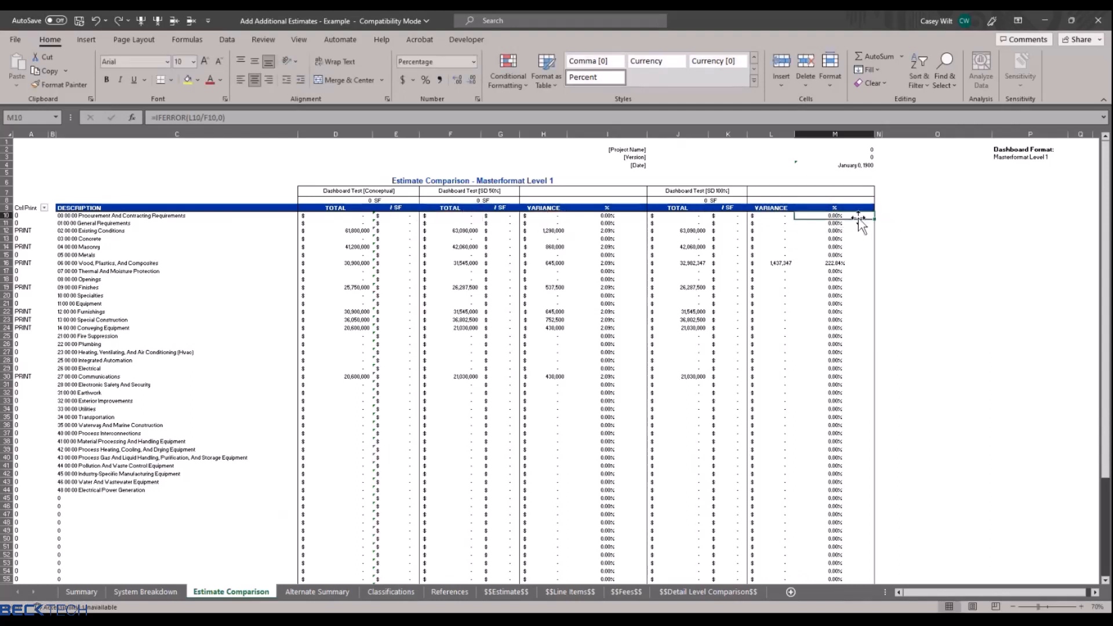
drag(875, 220, 861, 564)
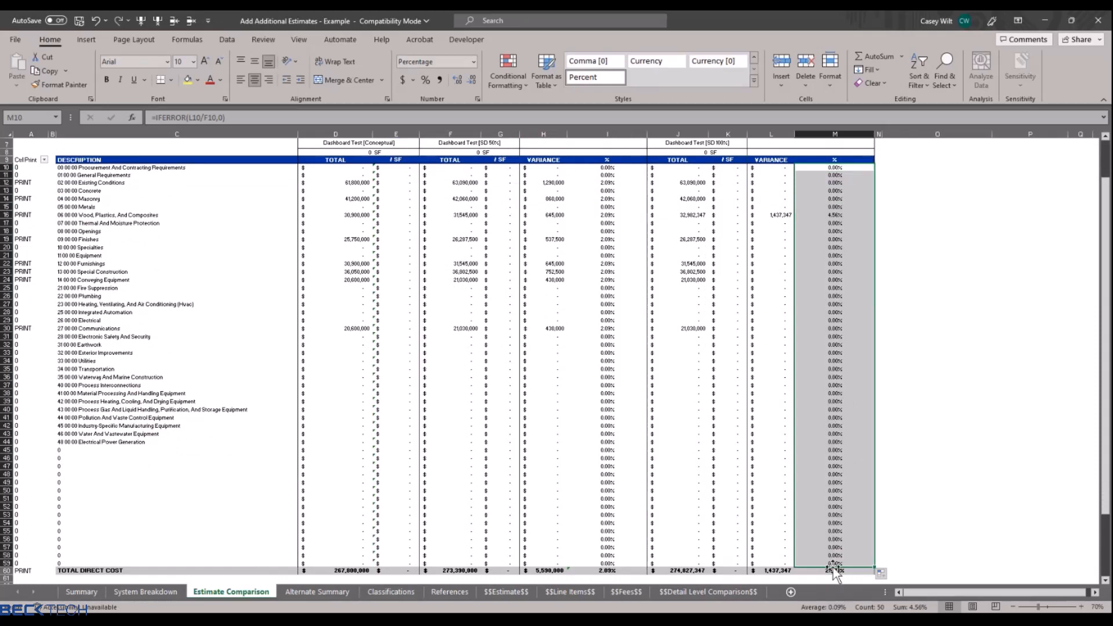
scroll(737, 414, up, 2)
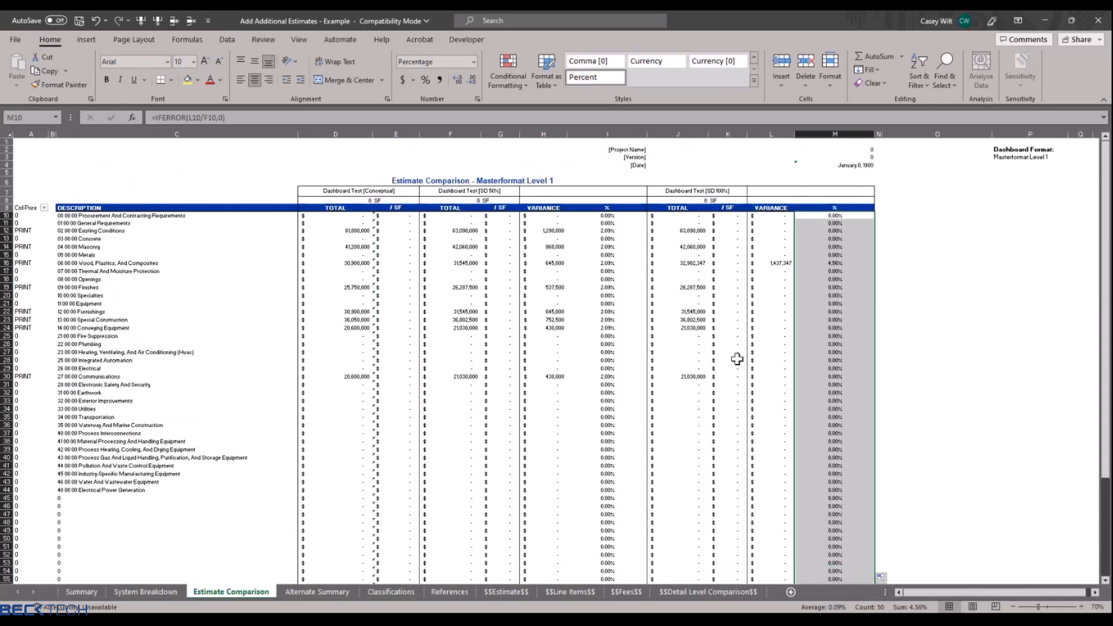
click(778, 265)
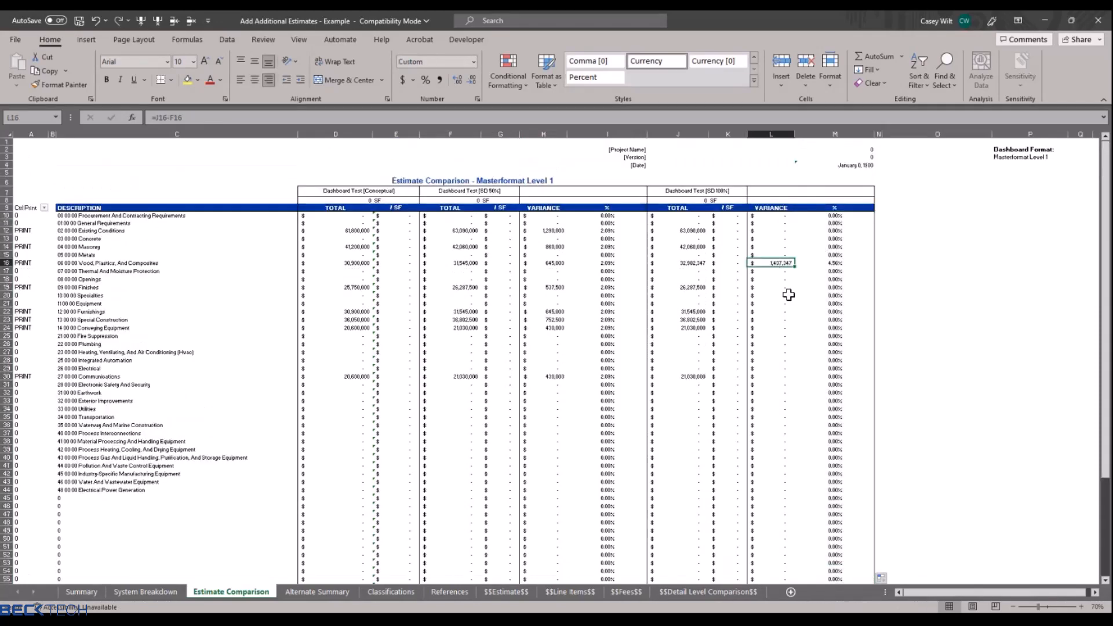
click(833, 261)
- Move the project name, version and date cells from I2:I4 to M2:M4 and autofit the widths of columns D to M
drag(340, 134, 840, 146)
drag(633, 149, 864, 136)
key(ctrl+c)
click(366, 159)
double_click(863, 136)
click(433, 233)
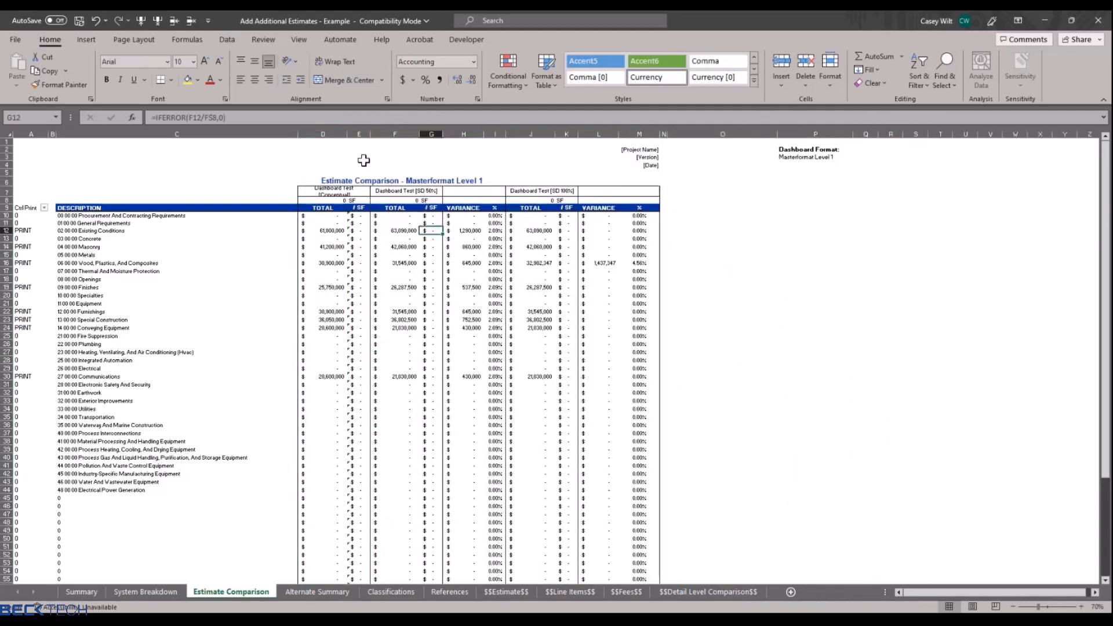
- Widen the three TOTAL columns D, F and J so each estimate header fits on one line
drag(347, 136, 371, 136)
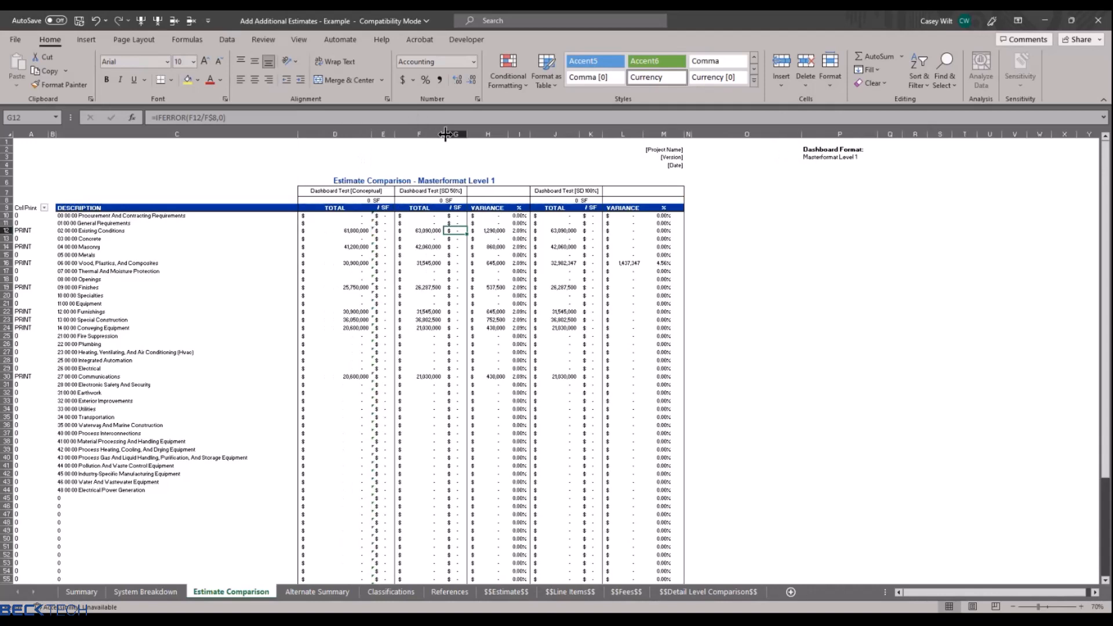
drag(446, 135, 463, 136)
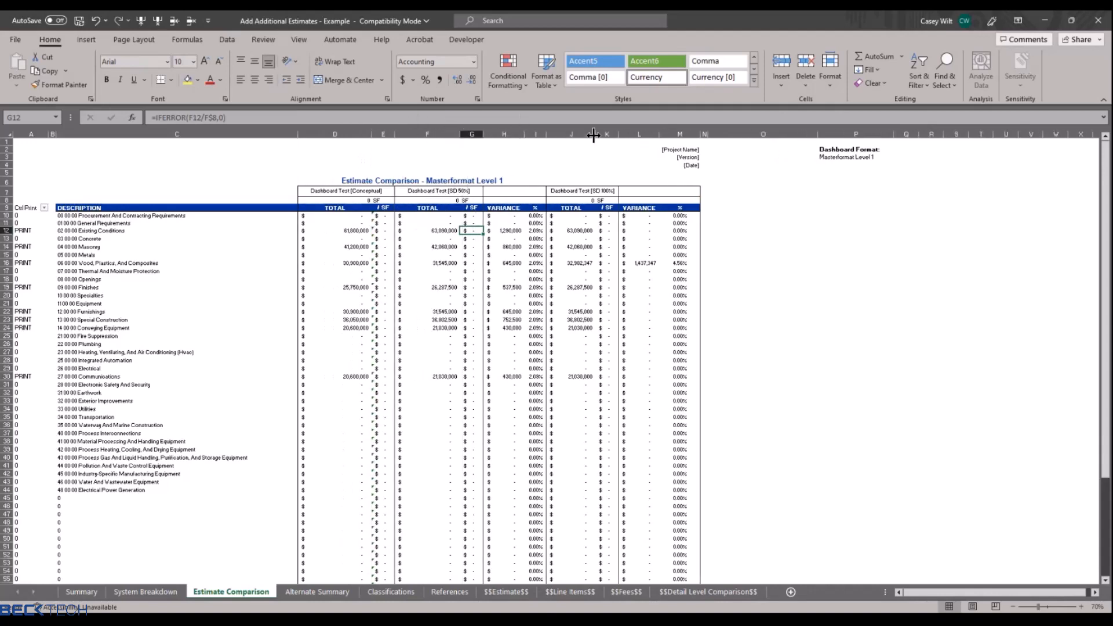
drag(594, 135, 607, 136)
click(784, 254)
- Review the Estimate Comparison down to the Total Direct Cost row and save the workbook
scroll(337, 326, down, 6)
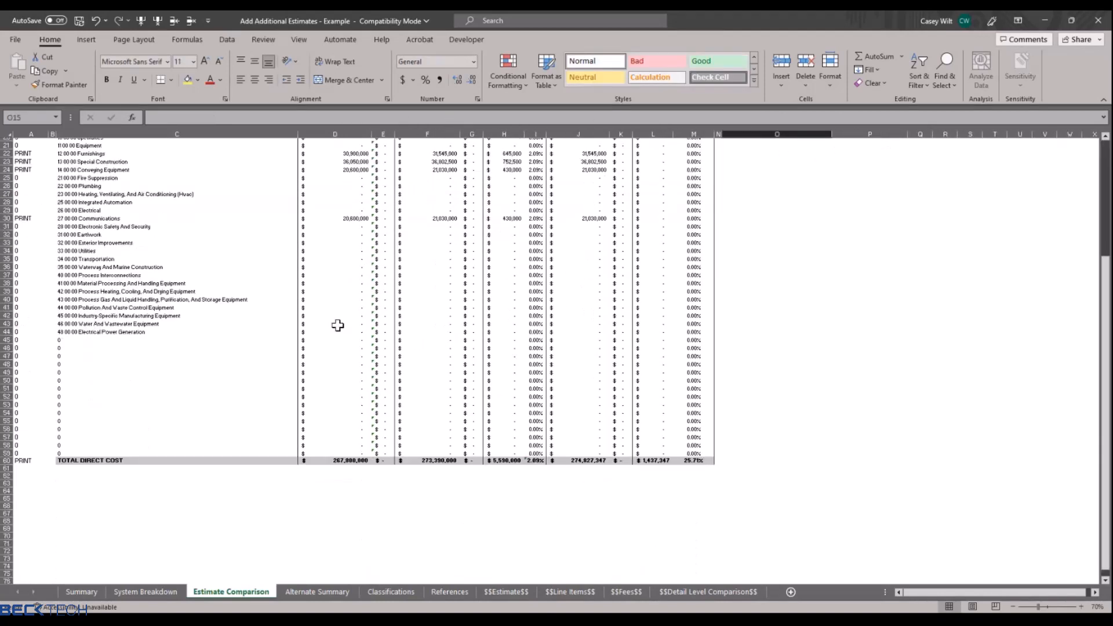
scroll(307, 353, up, 7)
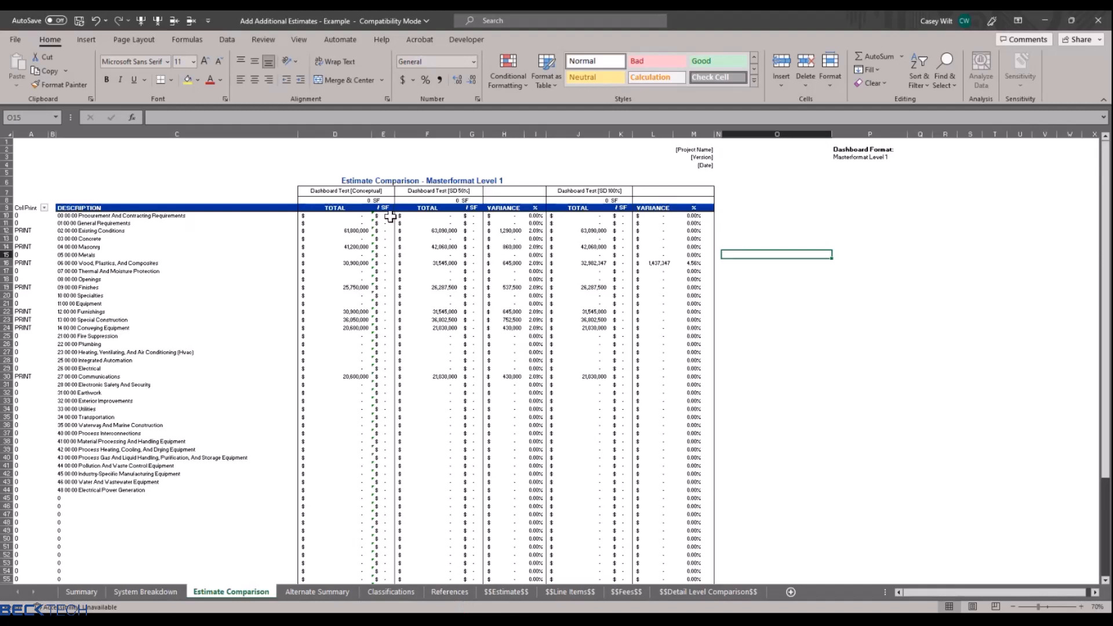
click(80, 22)
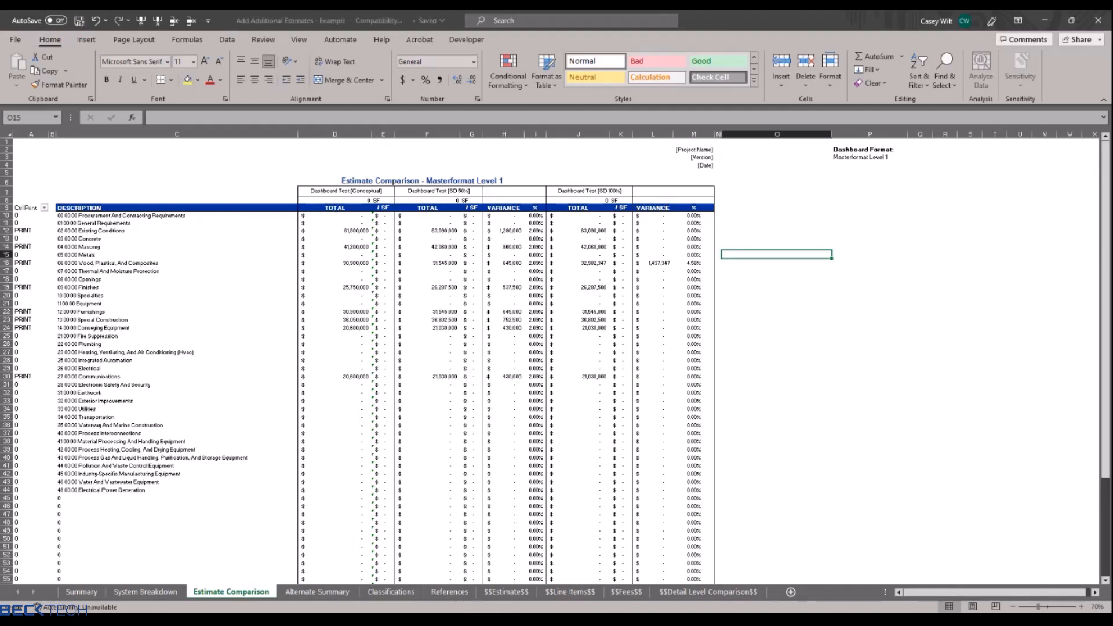
- Switch to DESTINI Estimator, open "Add Additional Estimates - Example" from the Desktop as the dashboard, and show its Estimate Comparison sheet
mouse_move(580, 619)
click(579, 576)
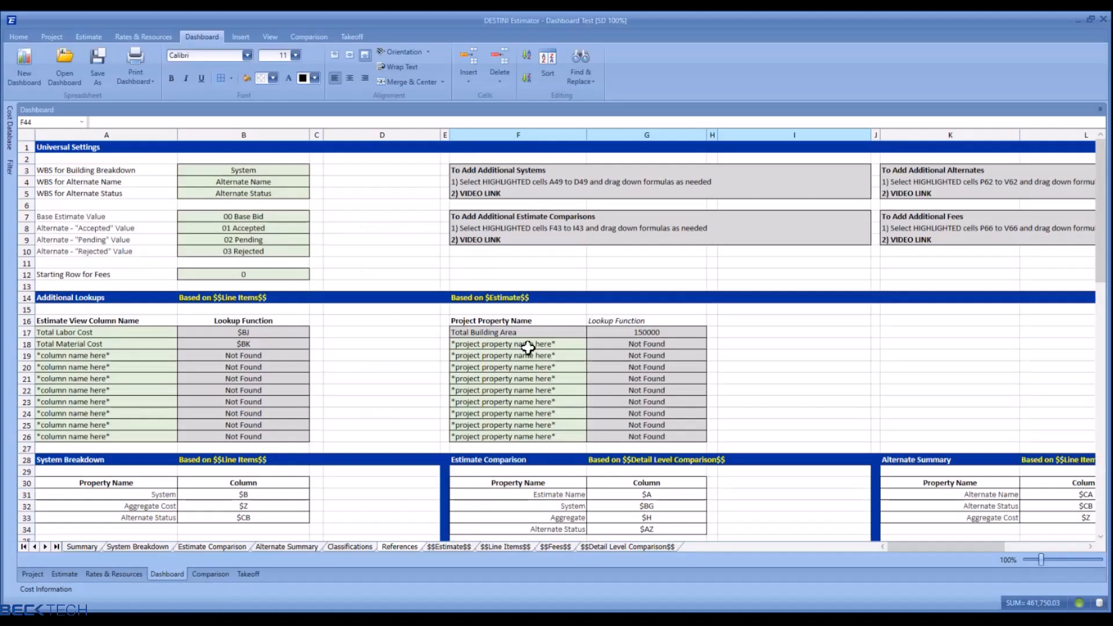
click(65, 65)
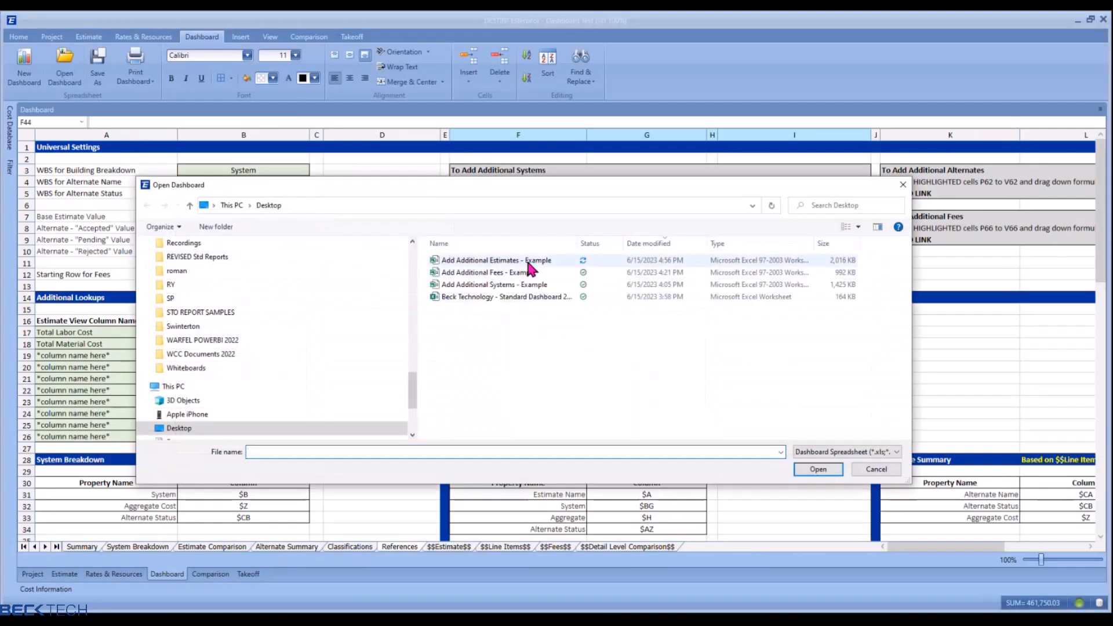
click(539, 261)
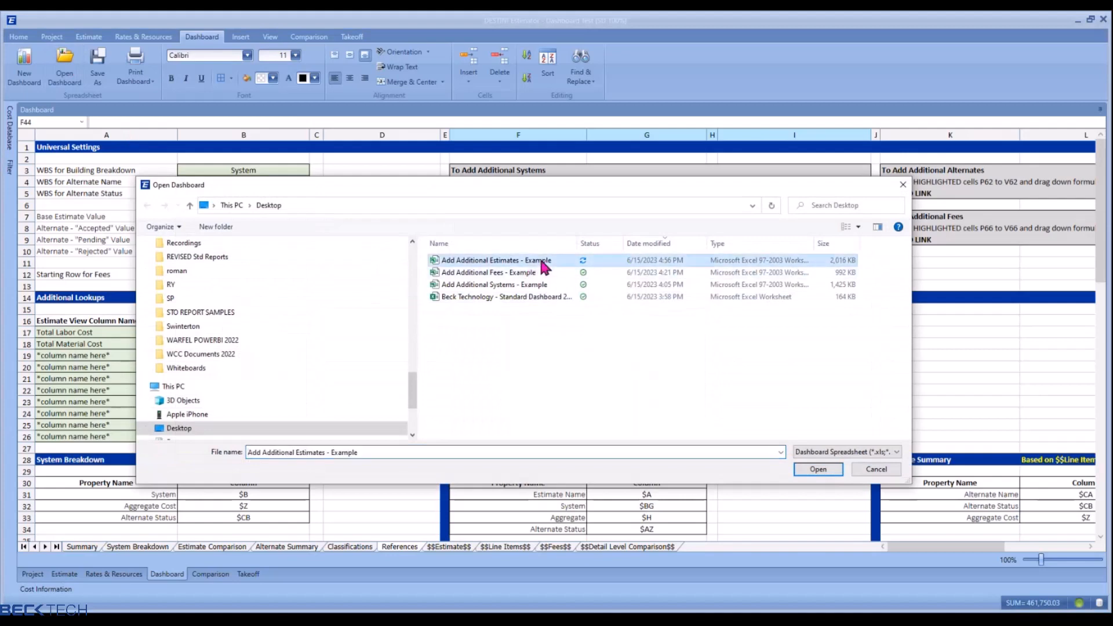
click(817, 470)
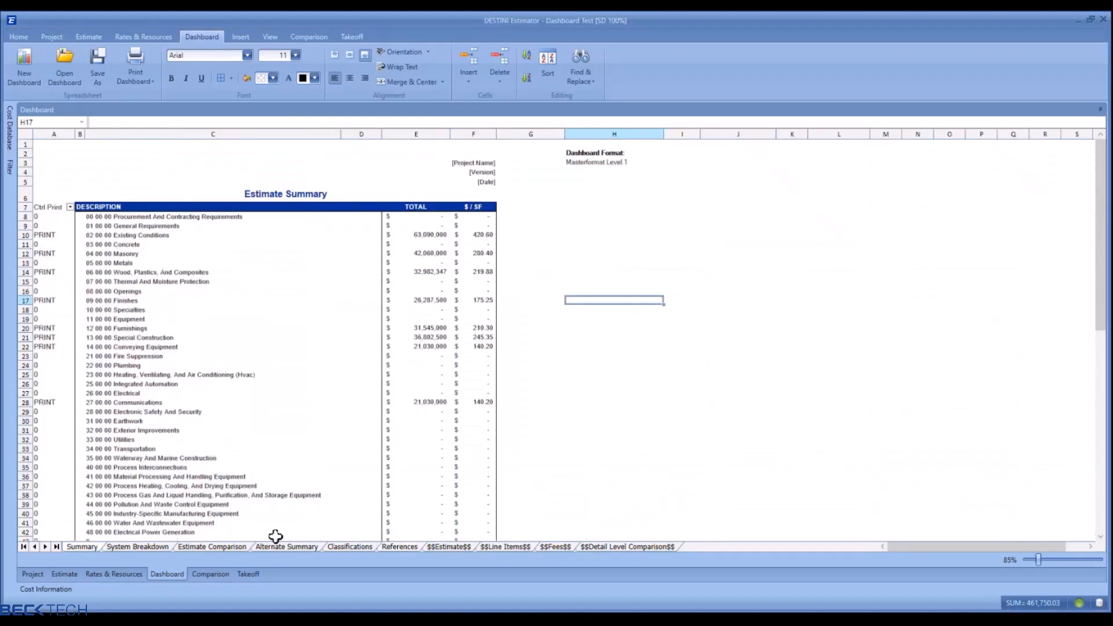
click(244, 548)
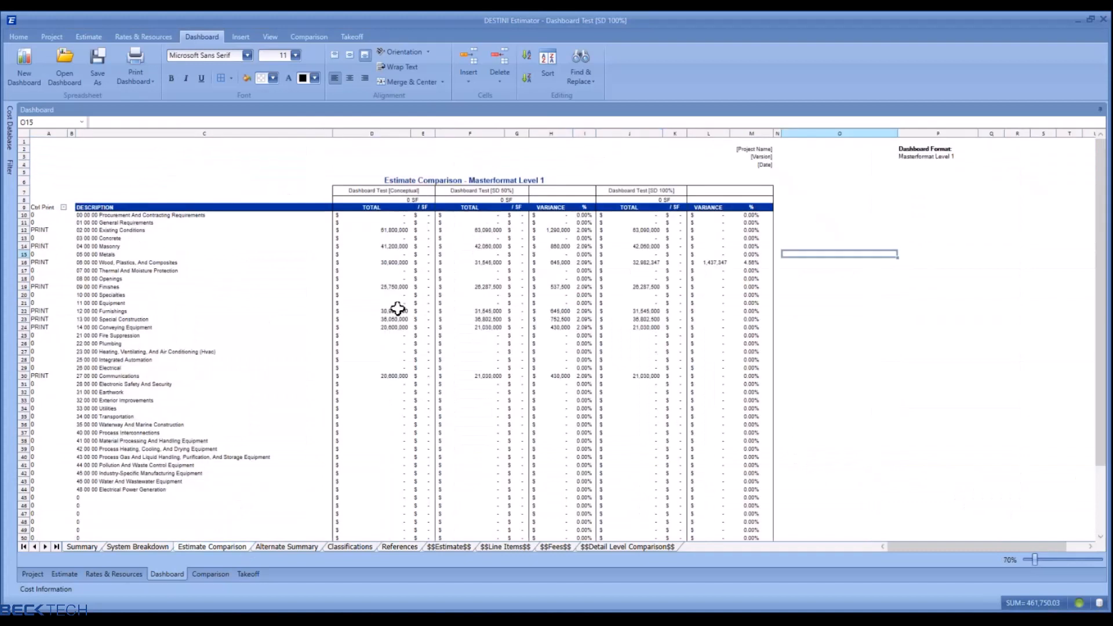